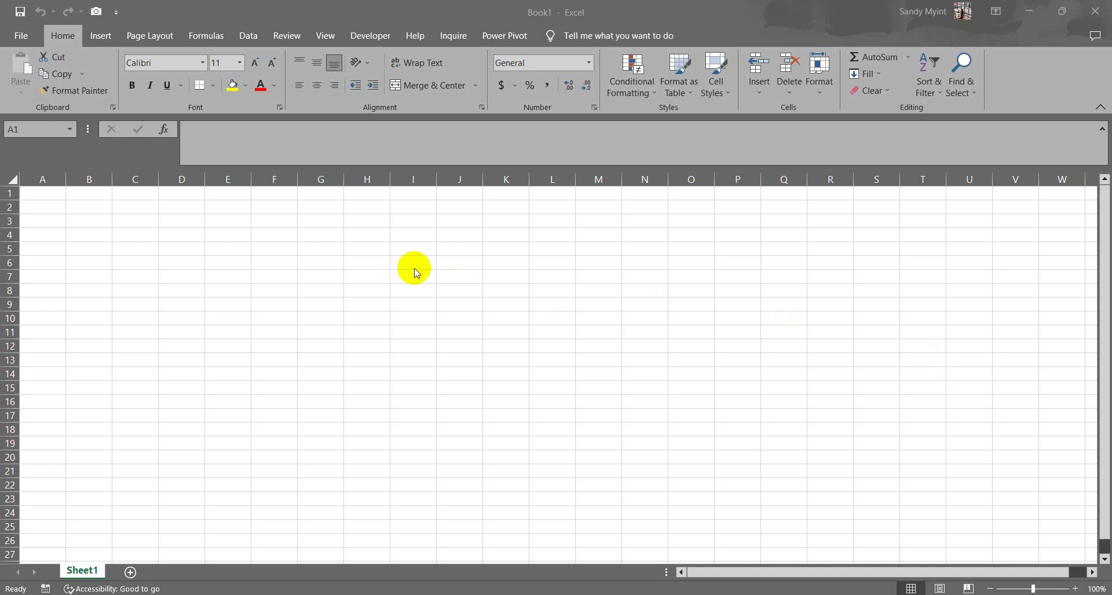
Create a new query from an Excel workbook, importing Jan-2020.xlsx from the Sale Data folder inside Power Query's Excel Data folder
{"action": "left_click", "coordinate": [254, 36]}
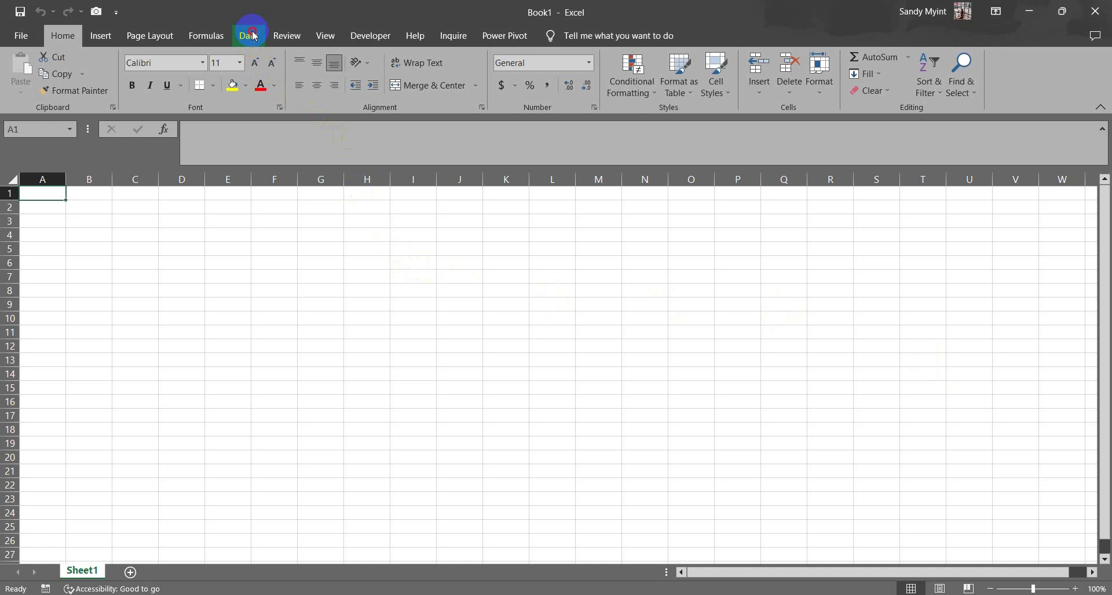
{"action": "left_click", "coordinate": [253, 36]}
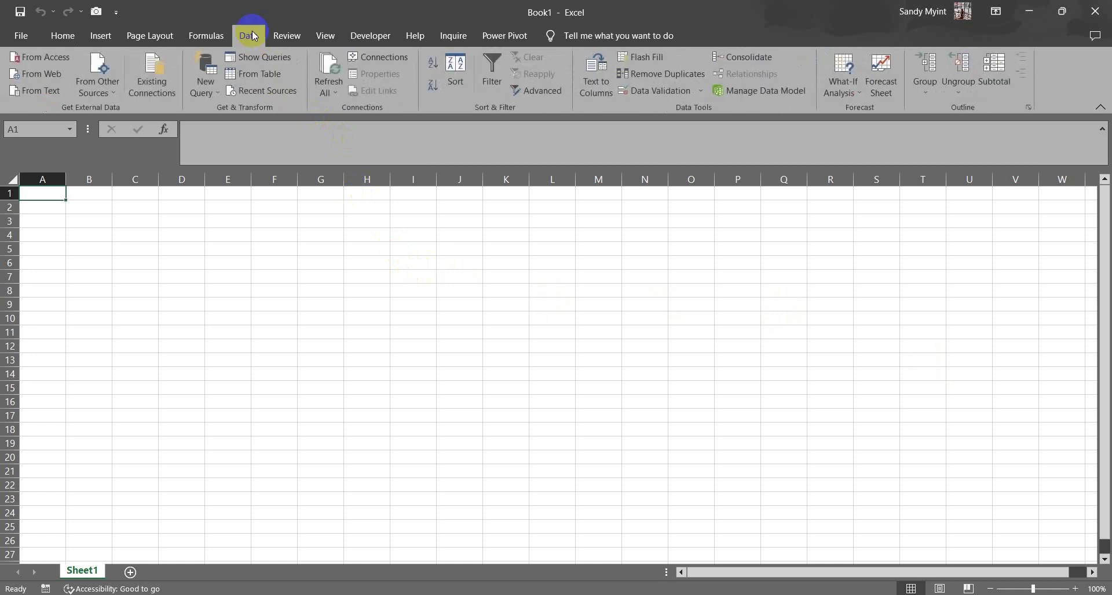
{"action": "left_click", "coordinate": [203, 91]}
{"action": "mouse_move", "coordinate": [233, 118]}
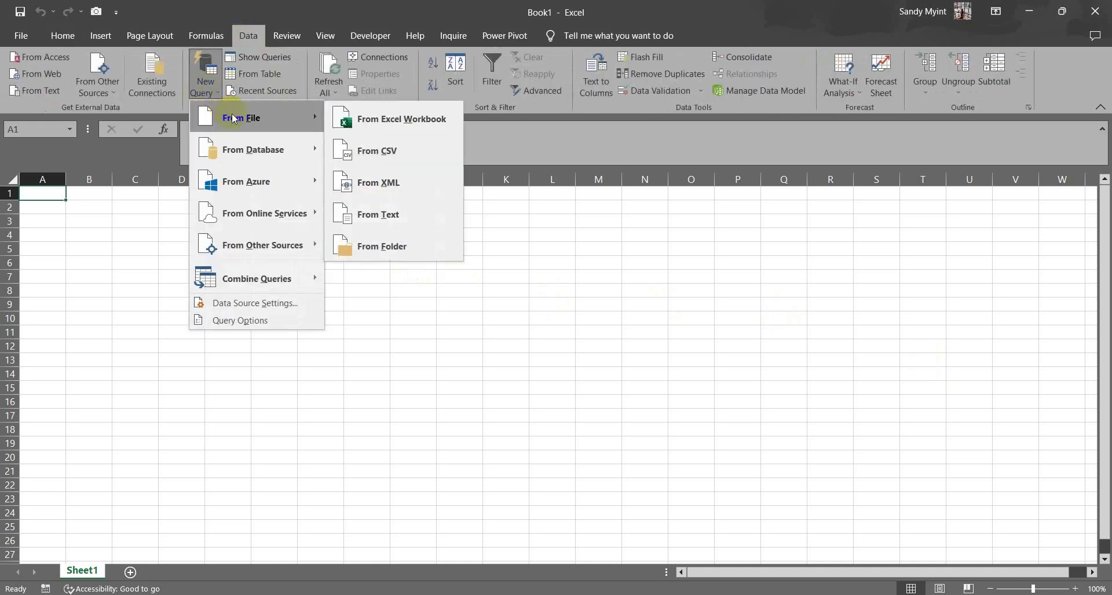
{"action": "left_click", "coordinate": [415, 121]}
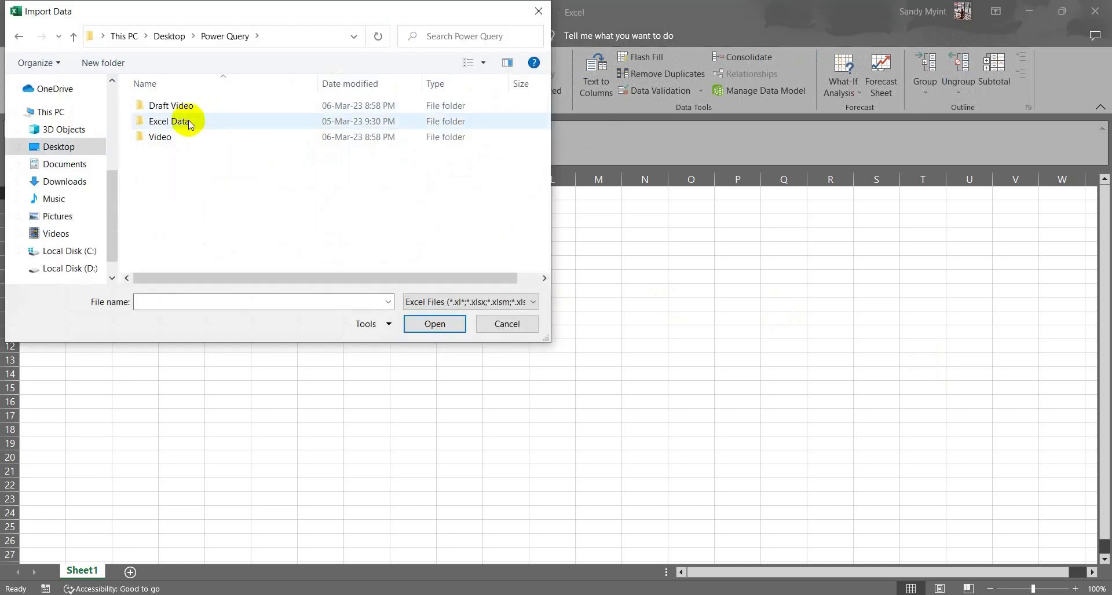
{"action": "double_click", "coordinate": [191, 124]}
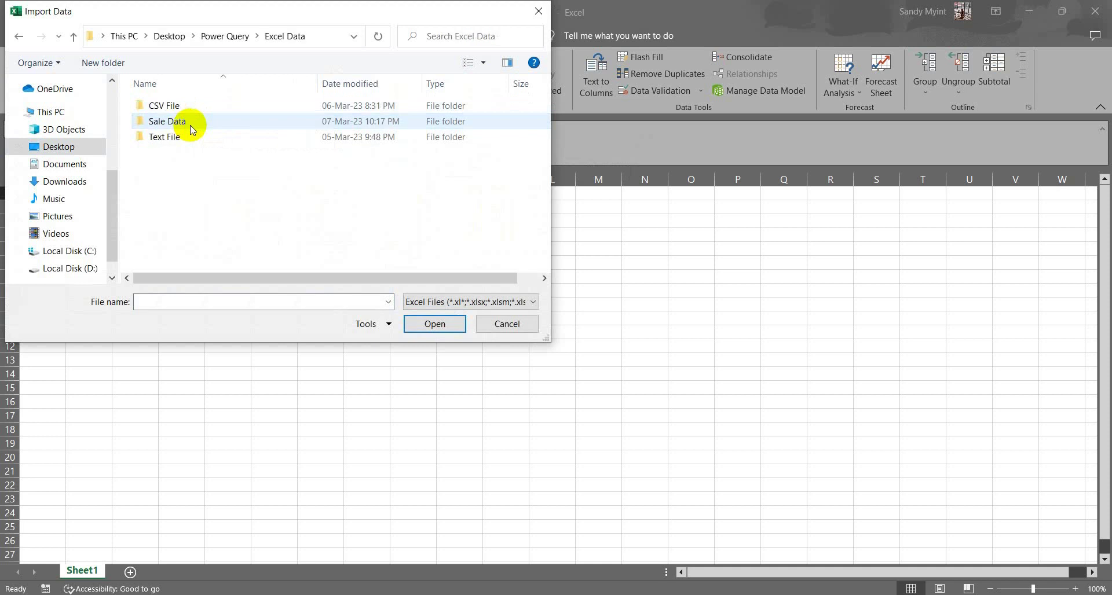
{"action": "left_click", "coordinate": [187, 125]}
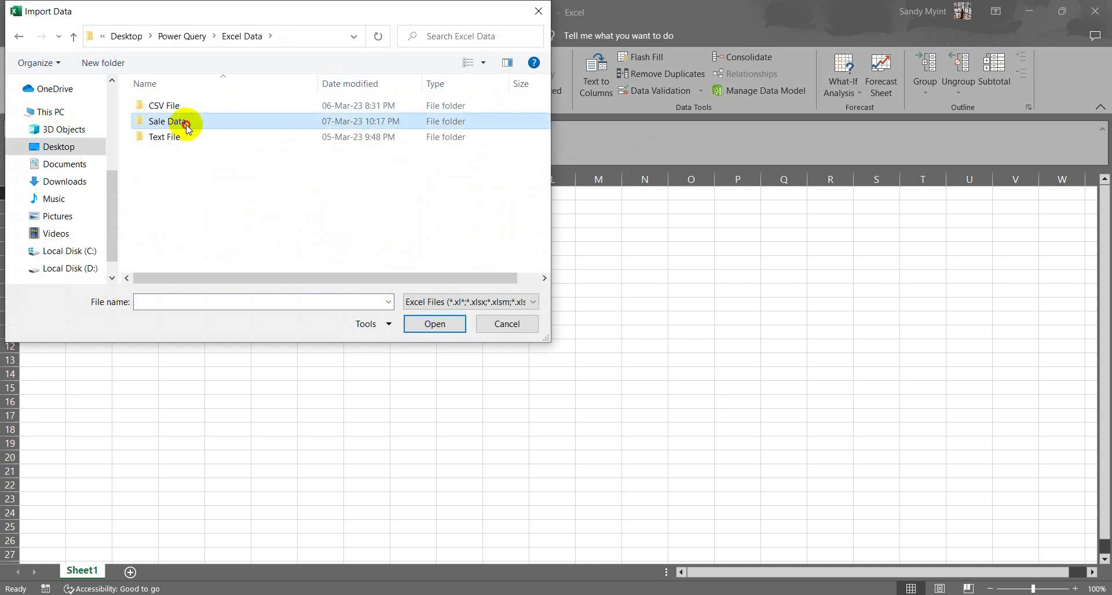
{"action": "double_click", "coordinate": [187, 125]}
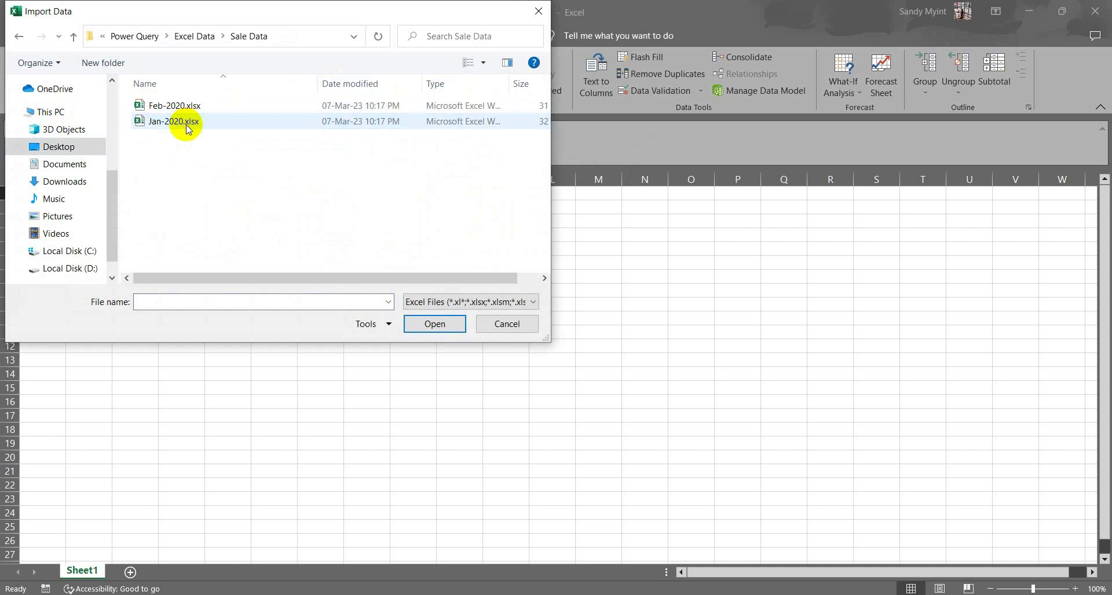
{"action": "right_click", "coordinate": [186, 126]}
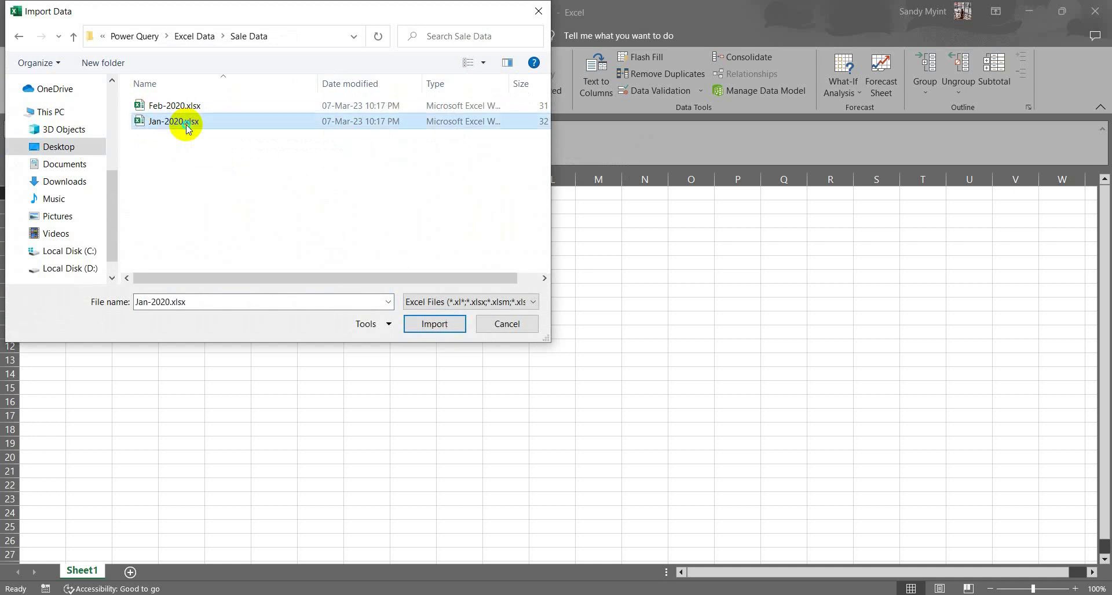
{"action": "left_click", "coordinate": [429, 325]}
{"action": "left_click", "coordinate": [430, 325]}
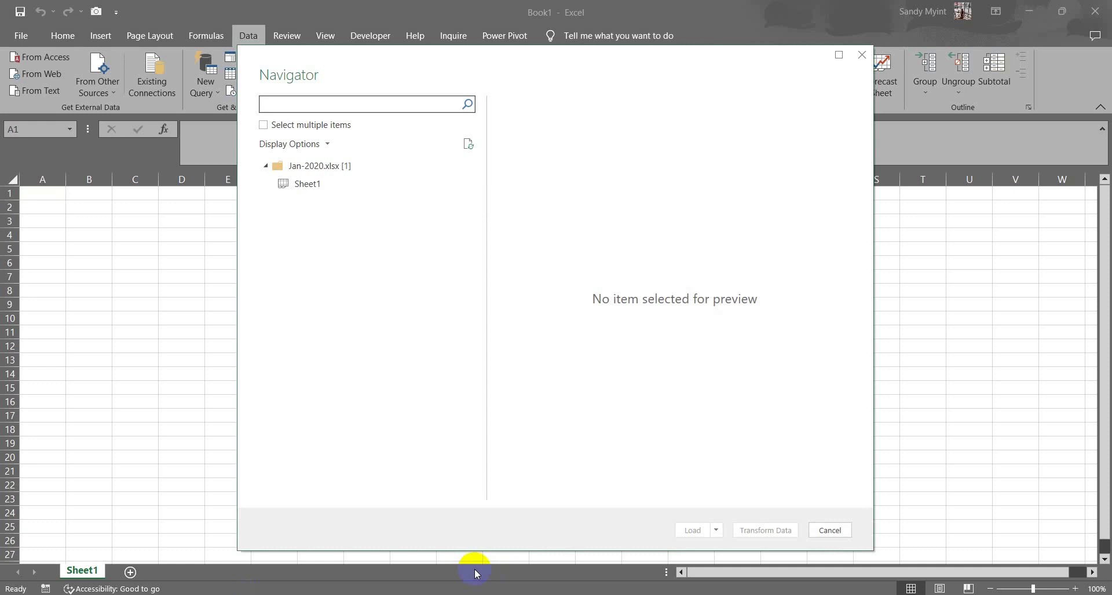
Preview Sheet1 of the Jan-2020 workbook and open it for transformation in the Power Query Editor
{"action": "left_click", "coordinate": [312, 186]}
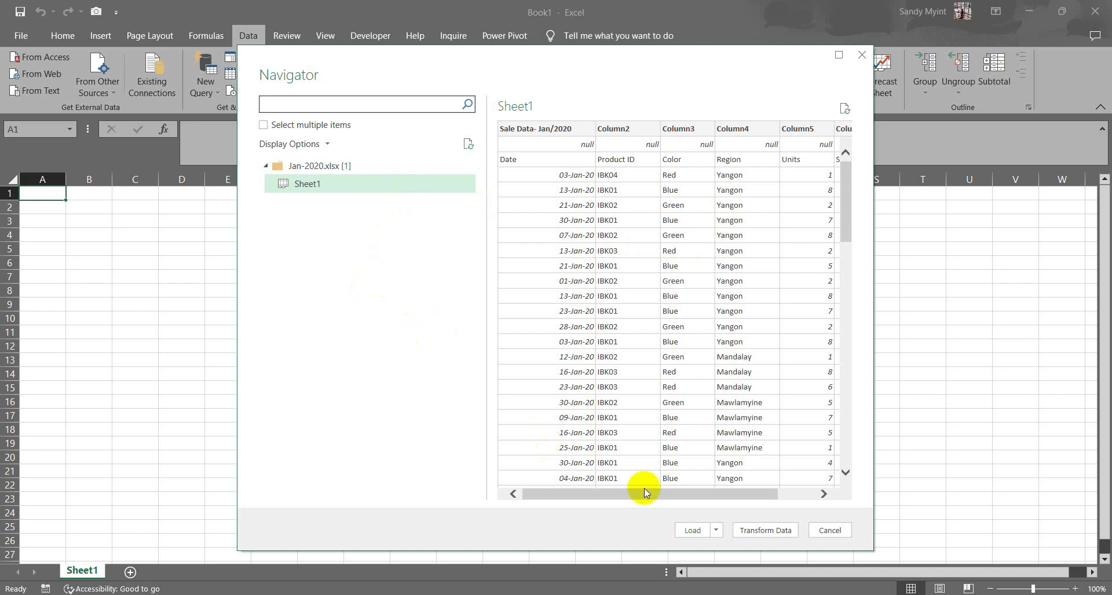
{"action": "left_click_drag", "start_coordinate": [687, 494], "coordinate": [652, 504]}
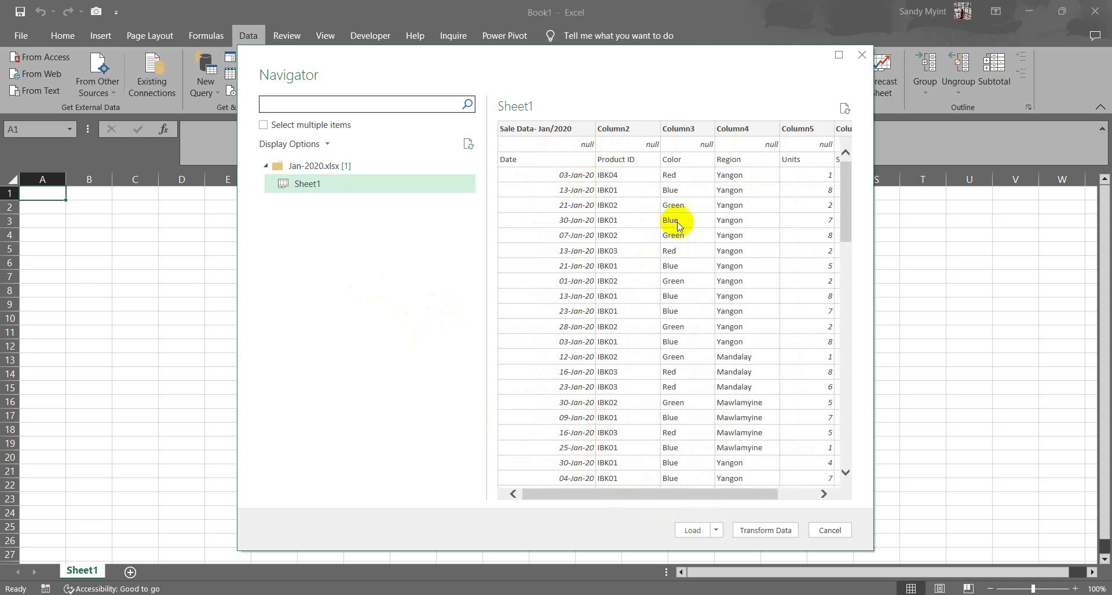
{"action": "left_click", "coordinate": [777, 530]}
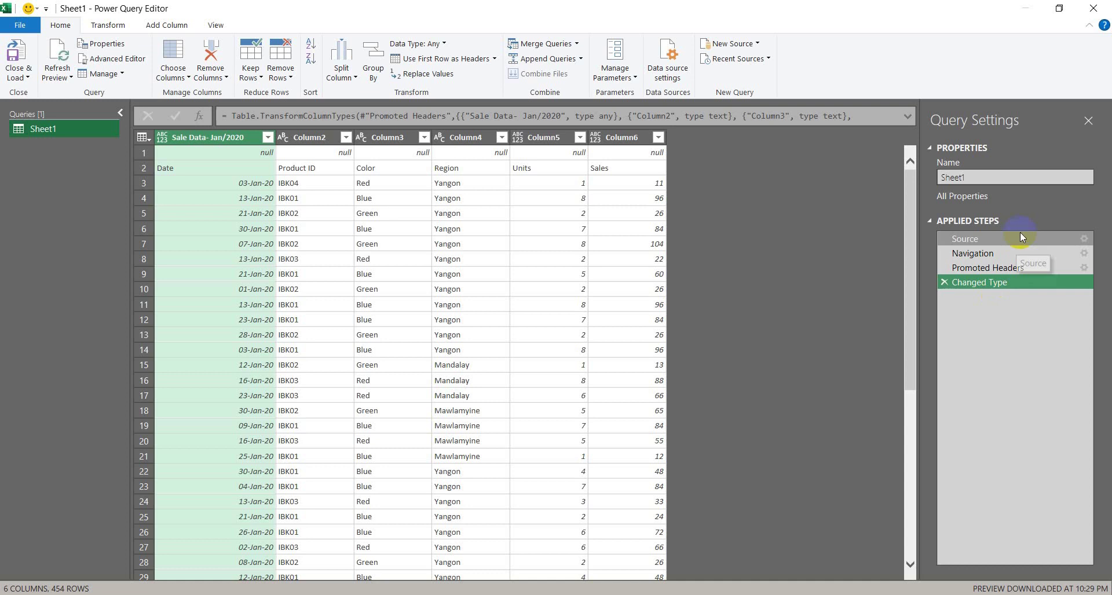
Examine the table at the Source, Navigation, Promoted Headers and Changed Type steps, and check the data type of Column2
{"action": "left_click", "coordinate": [999, 238]}
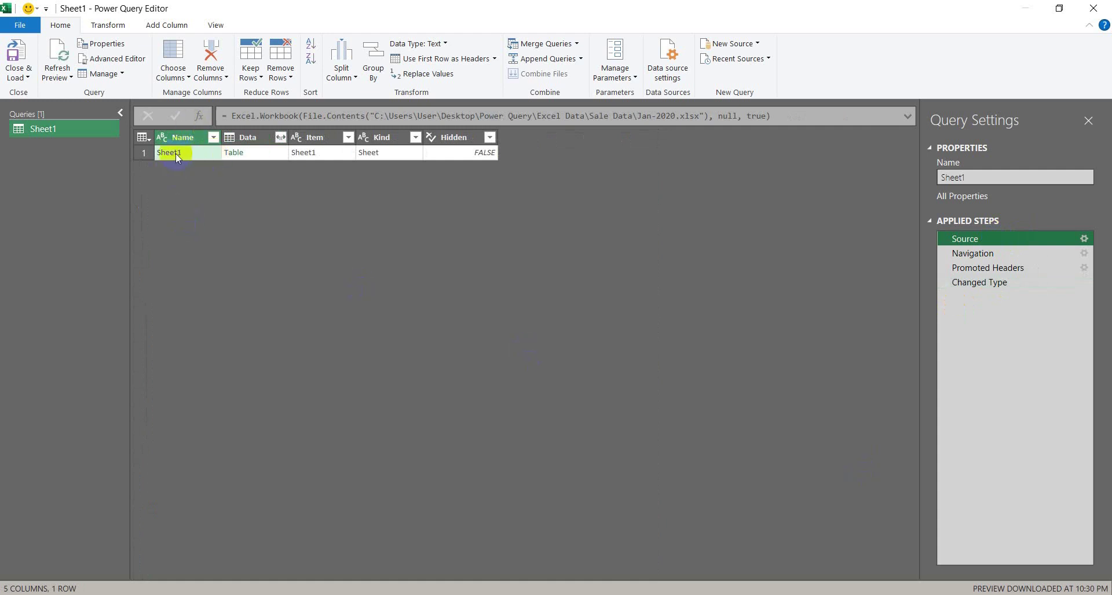
{"action": "left_click_drag", "start_coordinate": [943, 258], "coordinate": [971, 256]}
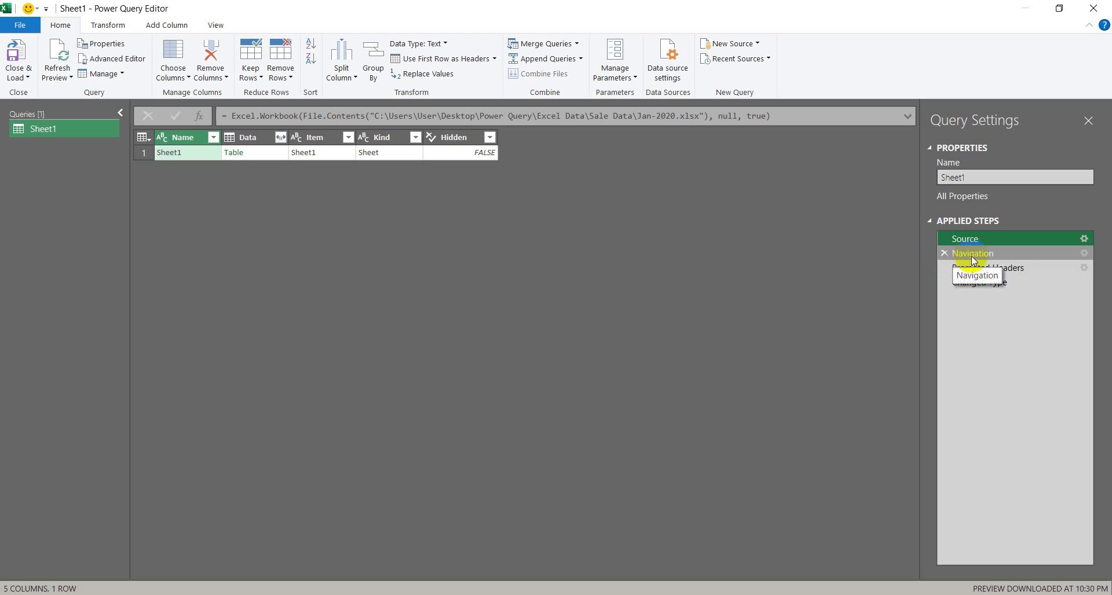
{"action": "left_click_drag", "start_coordinate": [972, 256], "coordinate": [971, 256]}
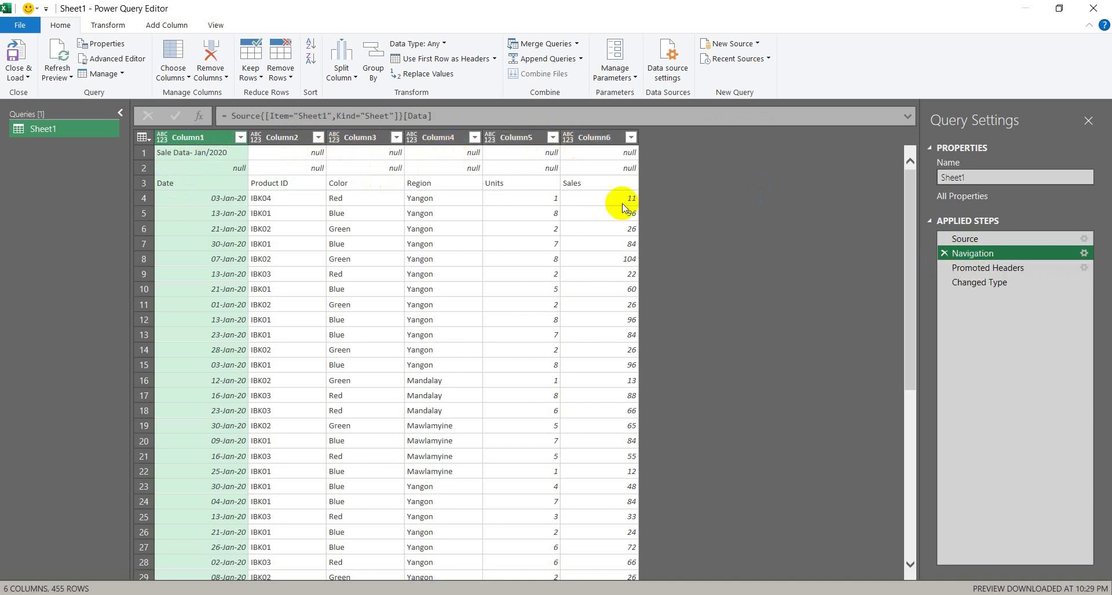
{"action": "left_click", "coordinate": [1023, 254]}
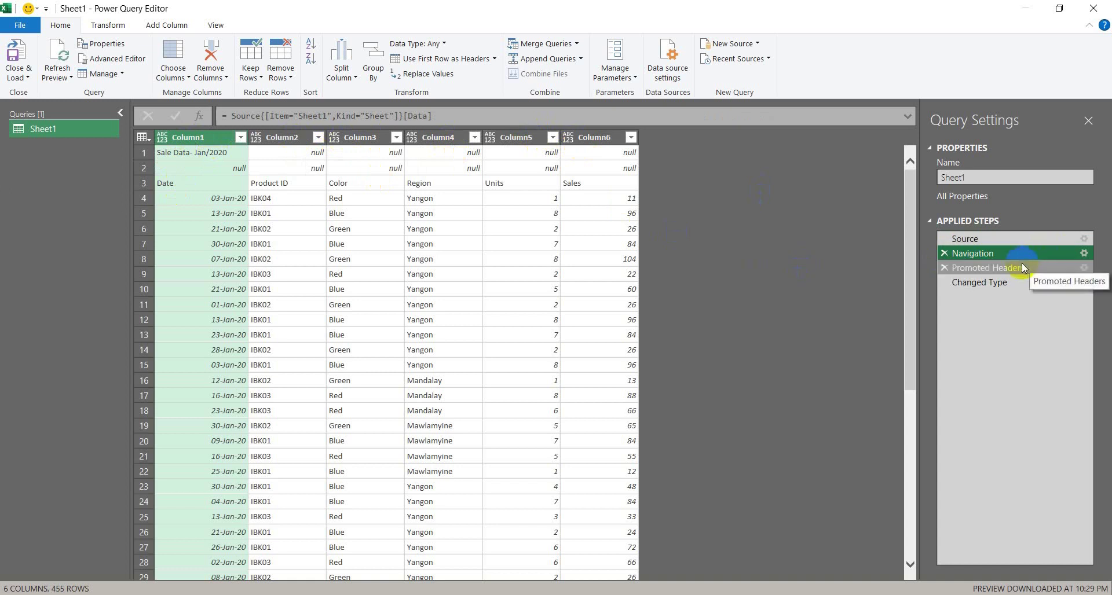
{"action": "left_click", "coordinate": [1022, 266]}
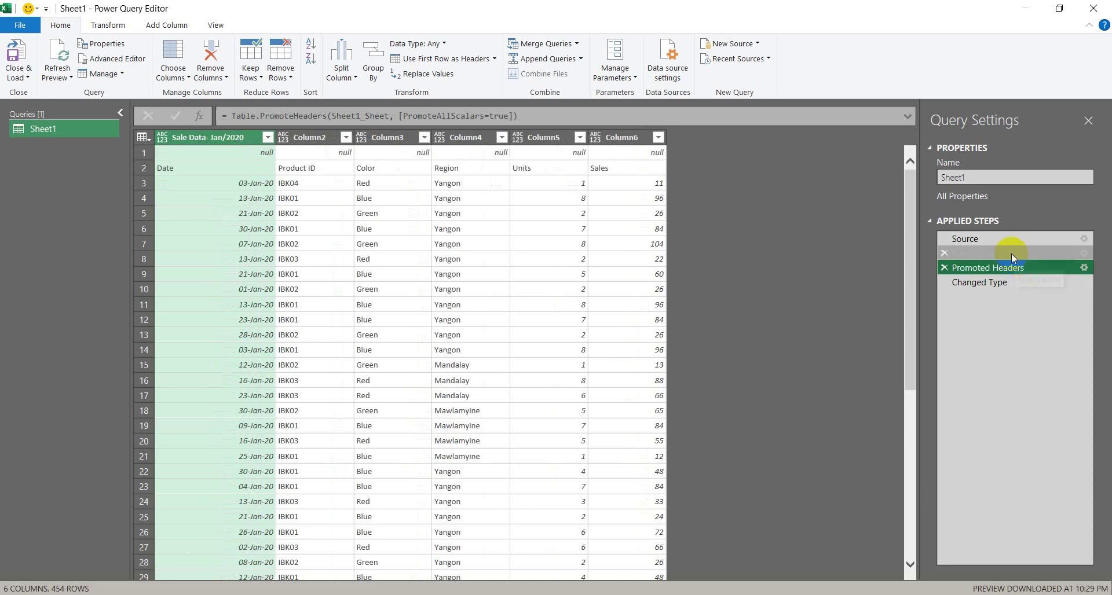
{"action": "left_click", "coordinate": [1004, 255]}
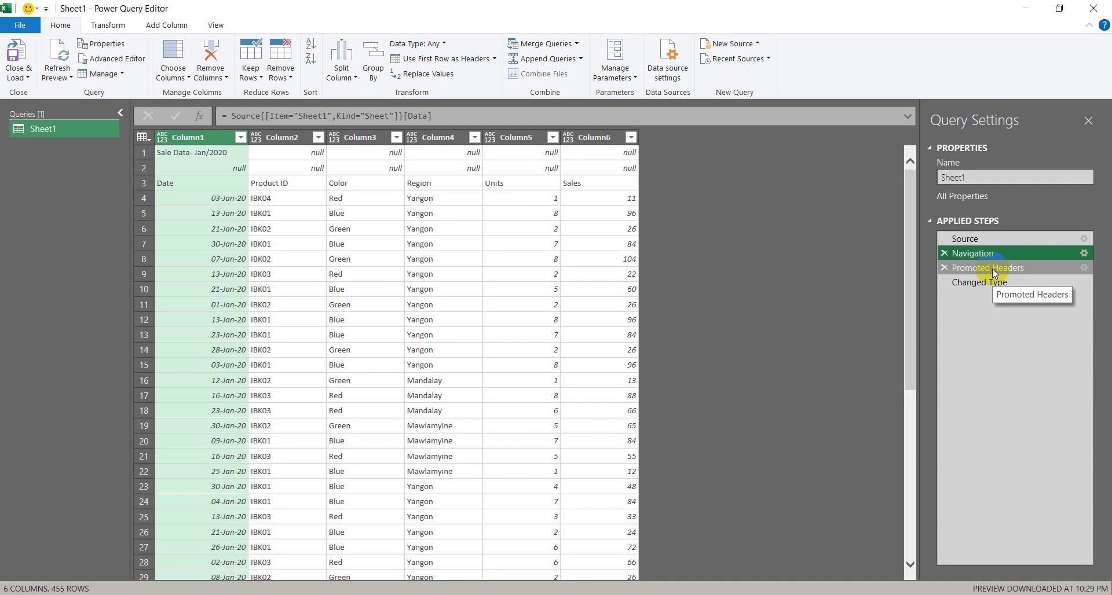
{"action": "left_click", "coordinate": [992, 269]}
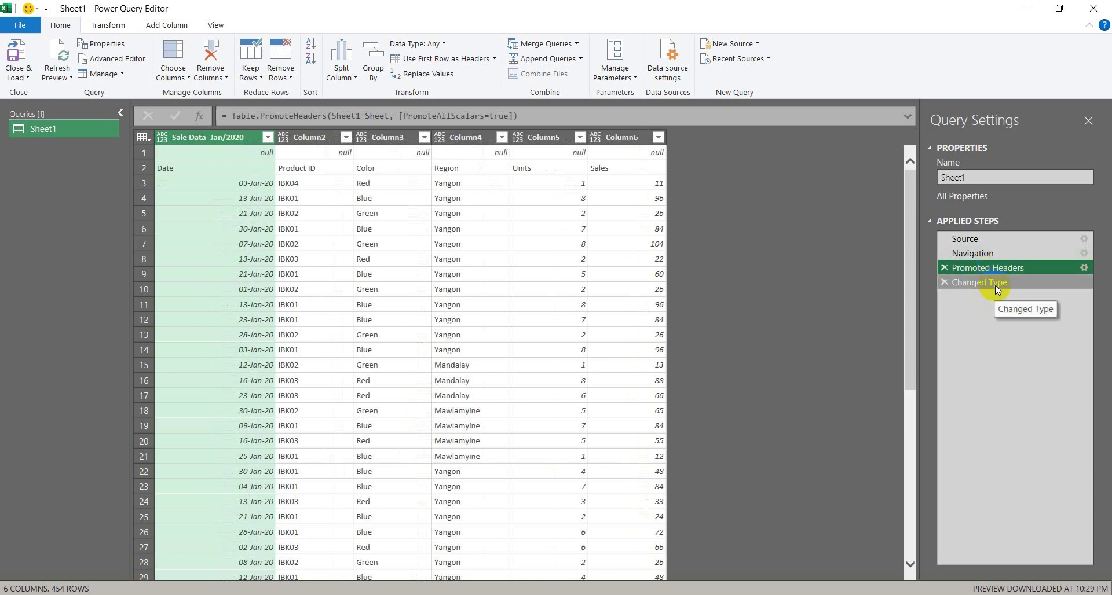
{"action": "left_click", "coordinate": [995, 284]}
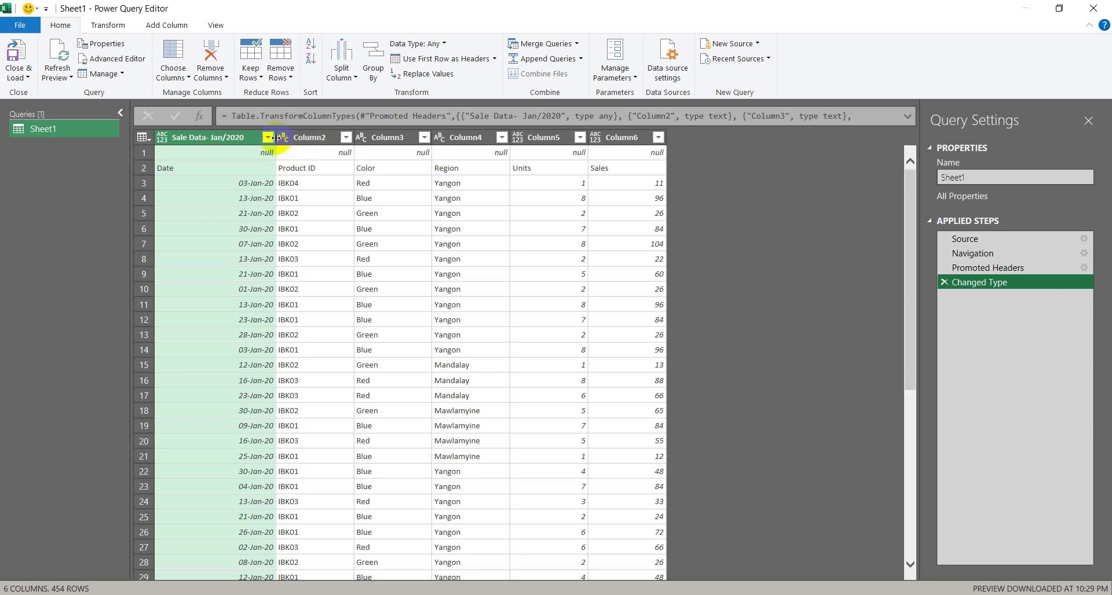
{"action": "left_click", "coordinate": [301, 140]}
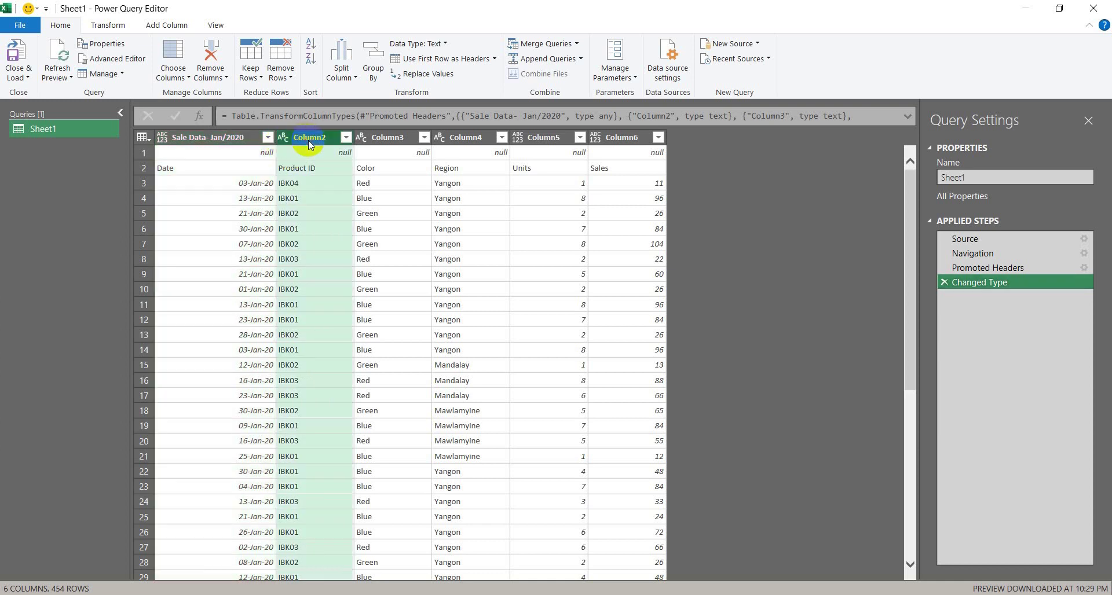
{"action": "left_click", "coordinate": [117, 28]}
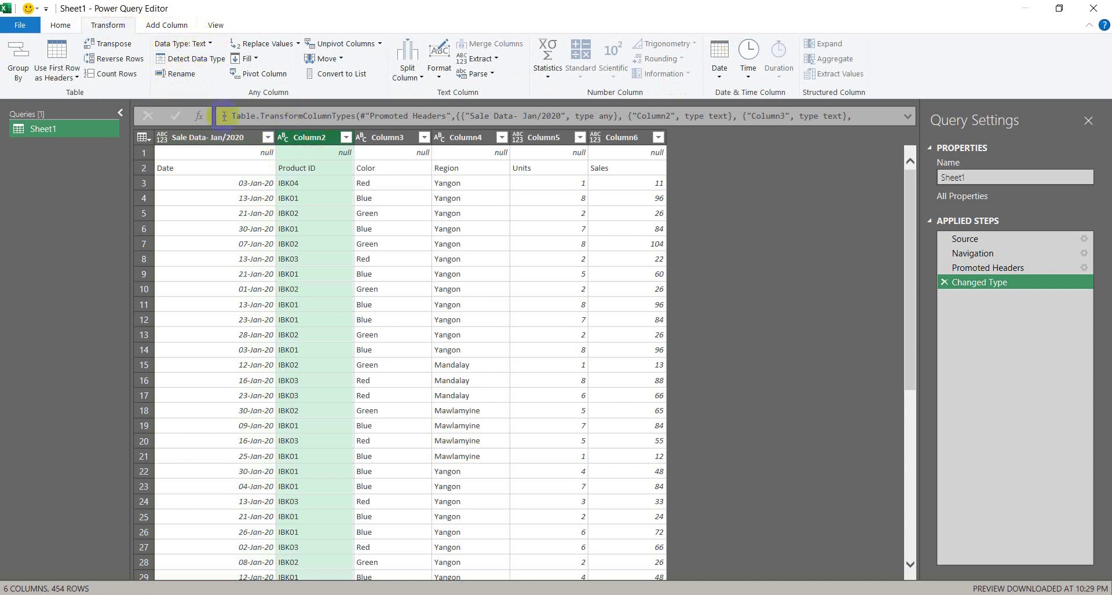
Delete the Changed Type and Promoted Headers steps from the Sheet1 query
{"action": "left_click", "coordinate": [944, 283]}
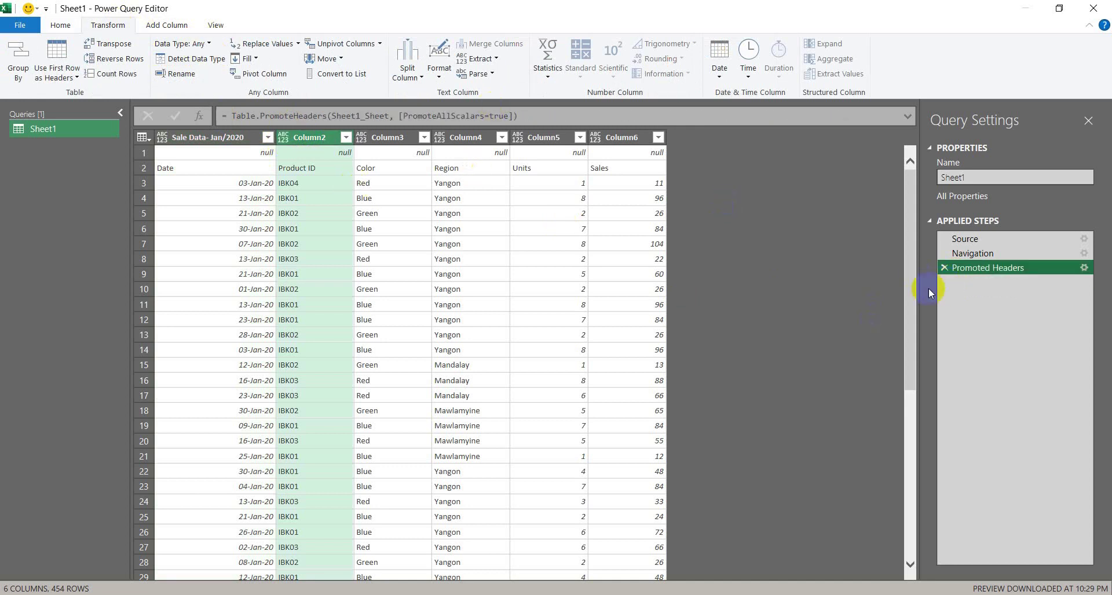
{"action": "left_click", "coordinate": [944, 268]}
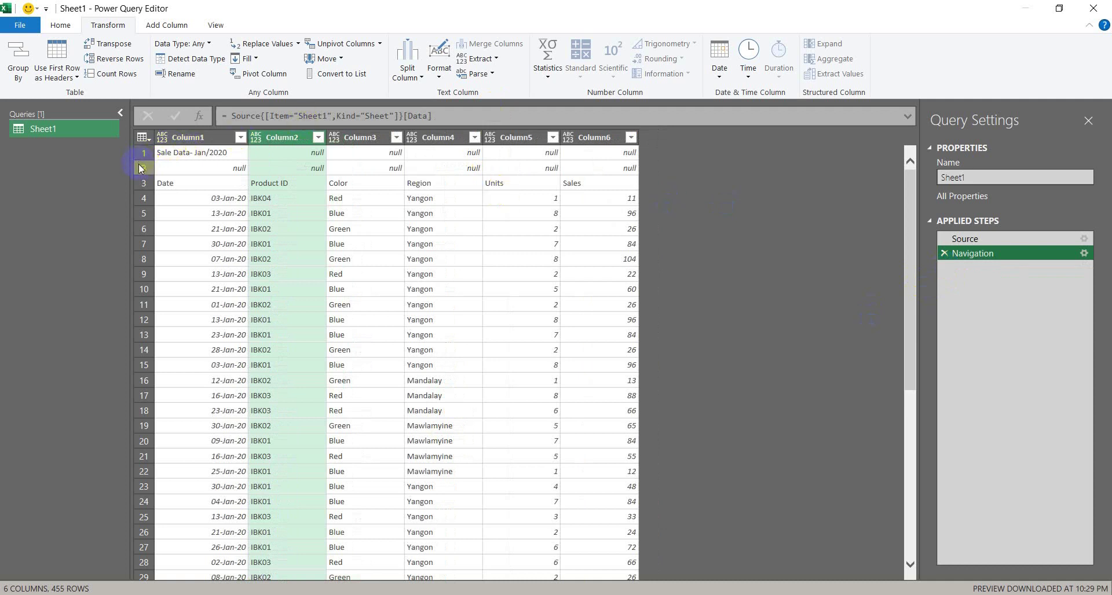
Remove the top 2 rows of the Sheet1 query, above the row holding the column names
{"action": "left_click", "coordinate": [60, 25]}
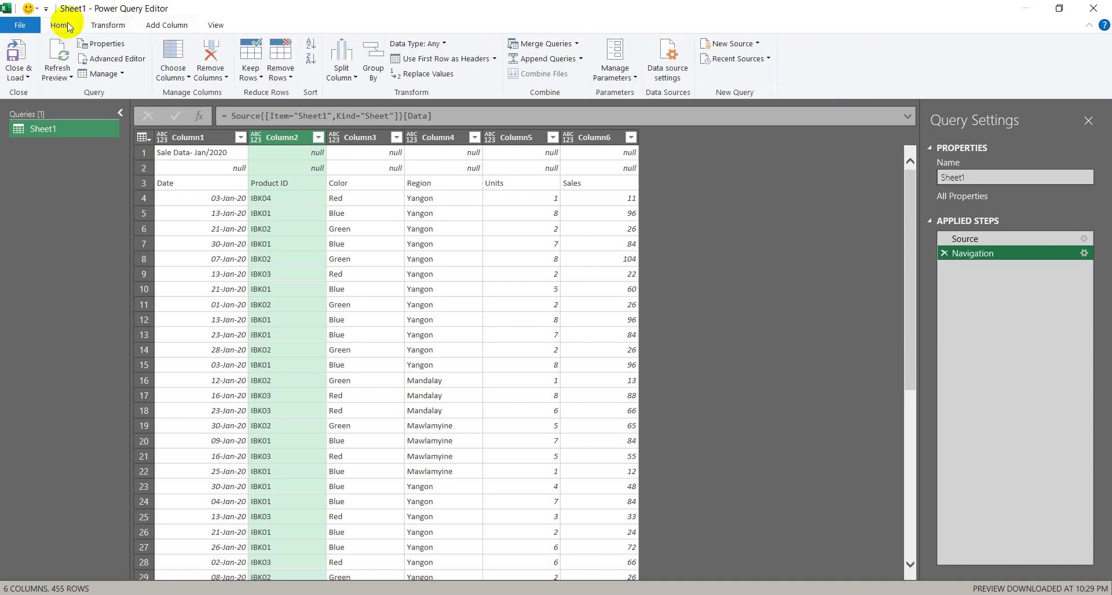
{"action": "left_click", "coordinate": [277, 78]}
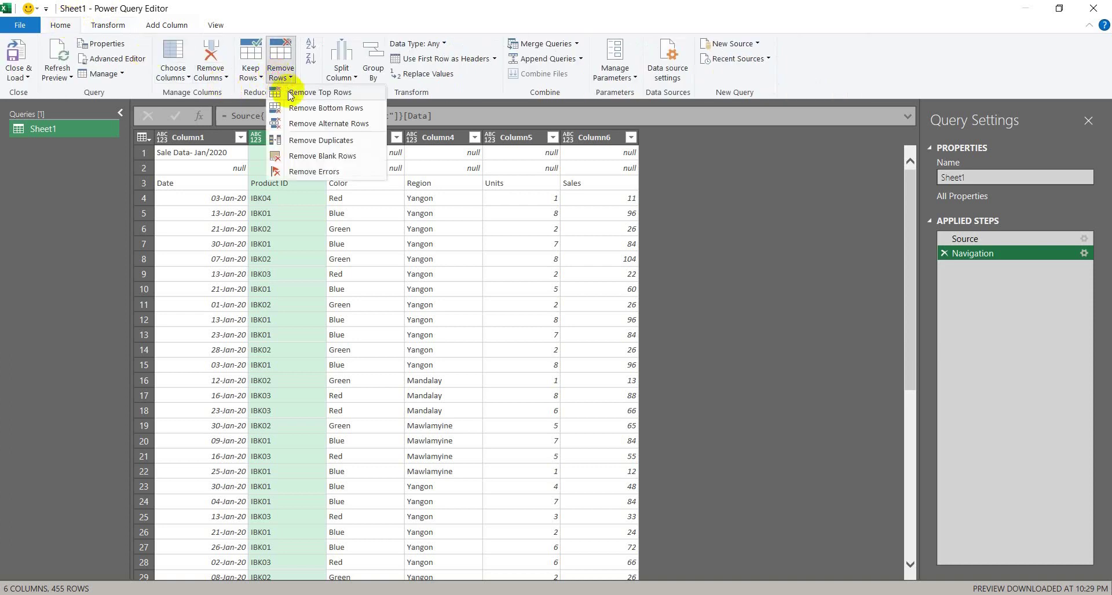
{"action": "left_click", "coordinate": [291, 94]}
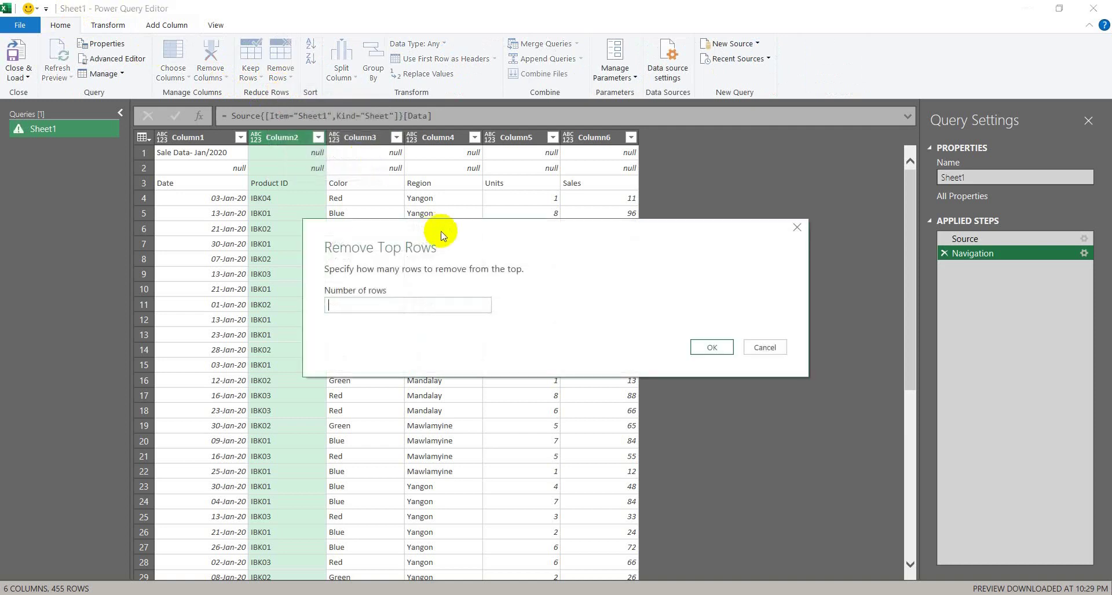
{"action": "left_click_drag", "start_coordinate": [444, 235], "coordinate": [704, 130]}
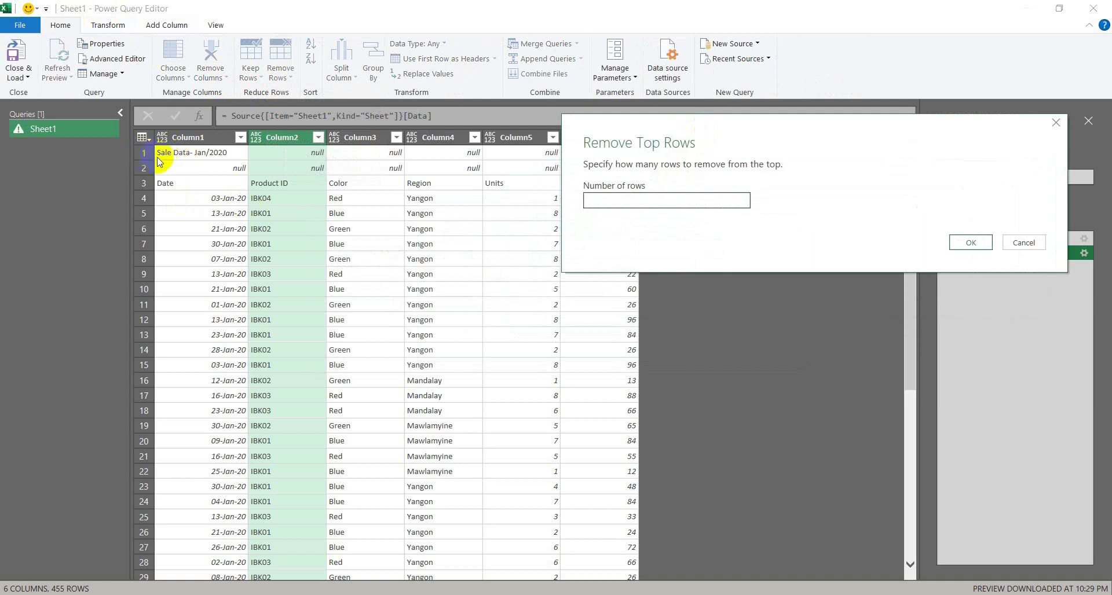
{"action": "left_click", "coordinate": [647, 199]}
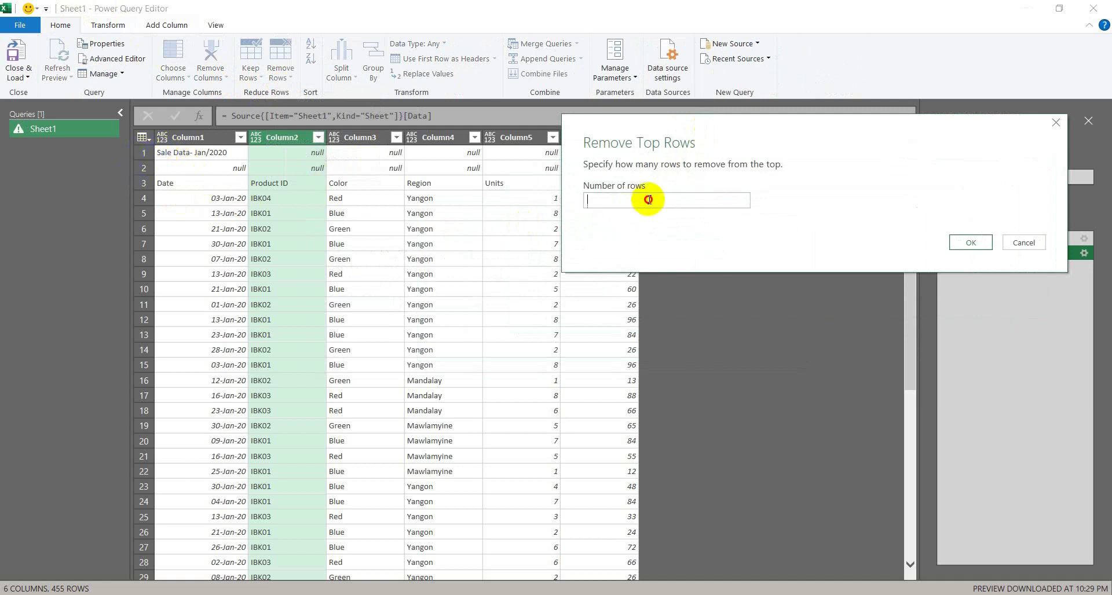
{"action": "type", "text": "2"}
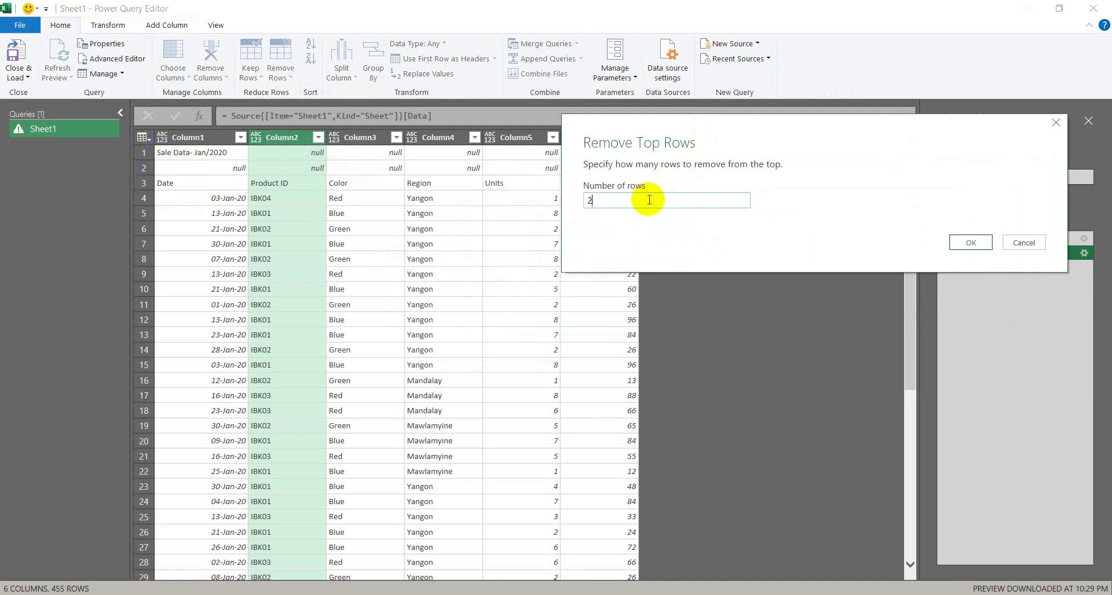
{"action": "left_click", "coordinate": [969, 242]}
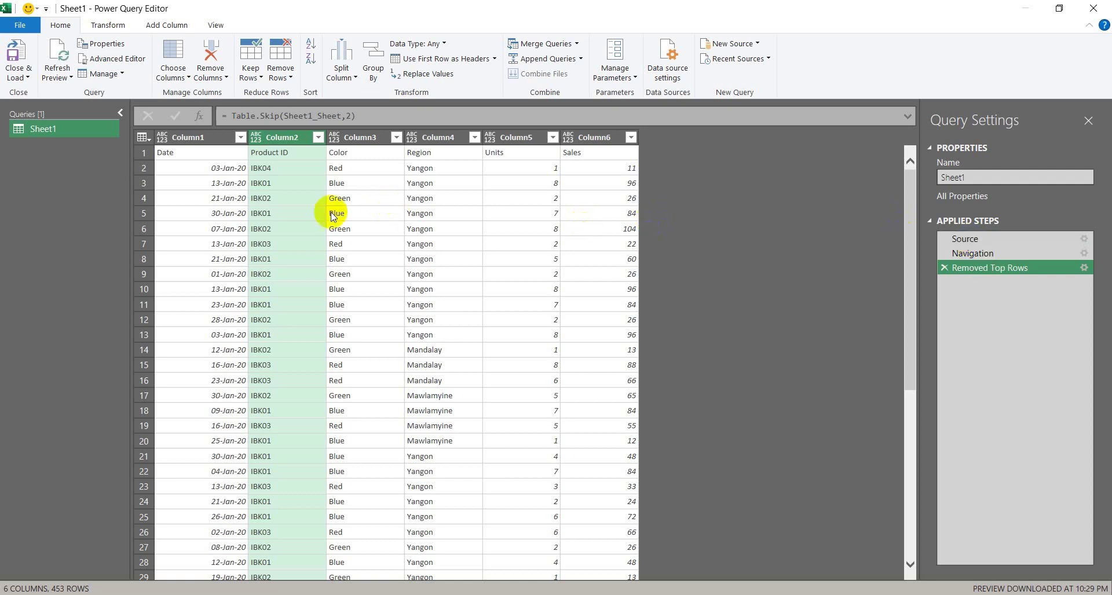
{"action": "left_click", "coordinate": [146, 154]}
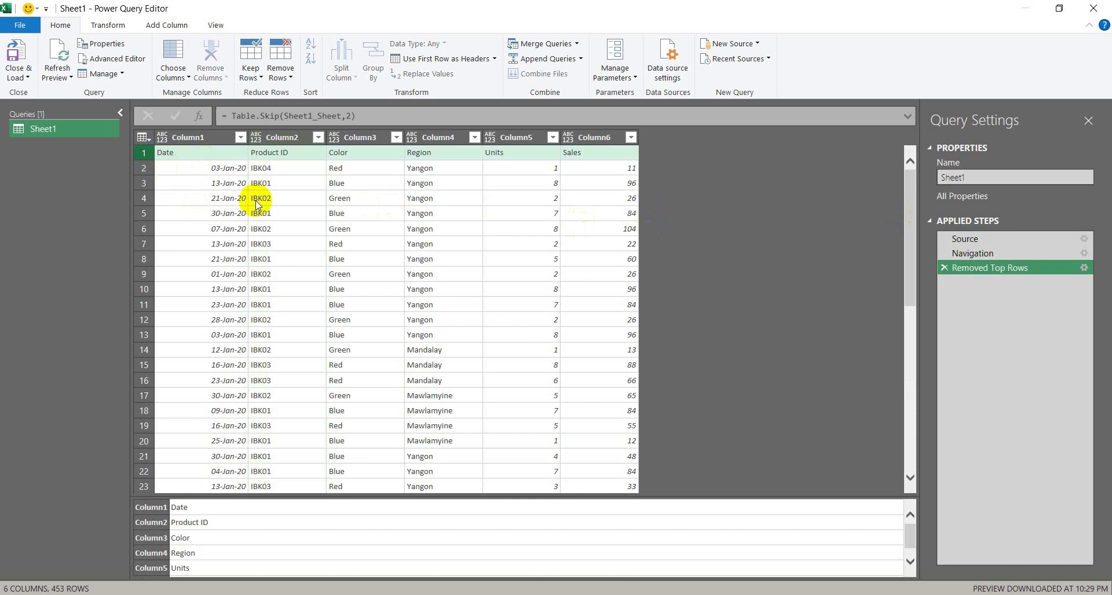
{"action": "left_click", "coordinate": [110, 26]}
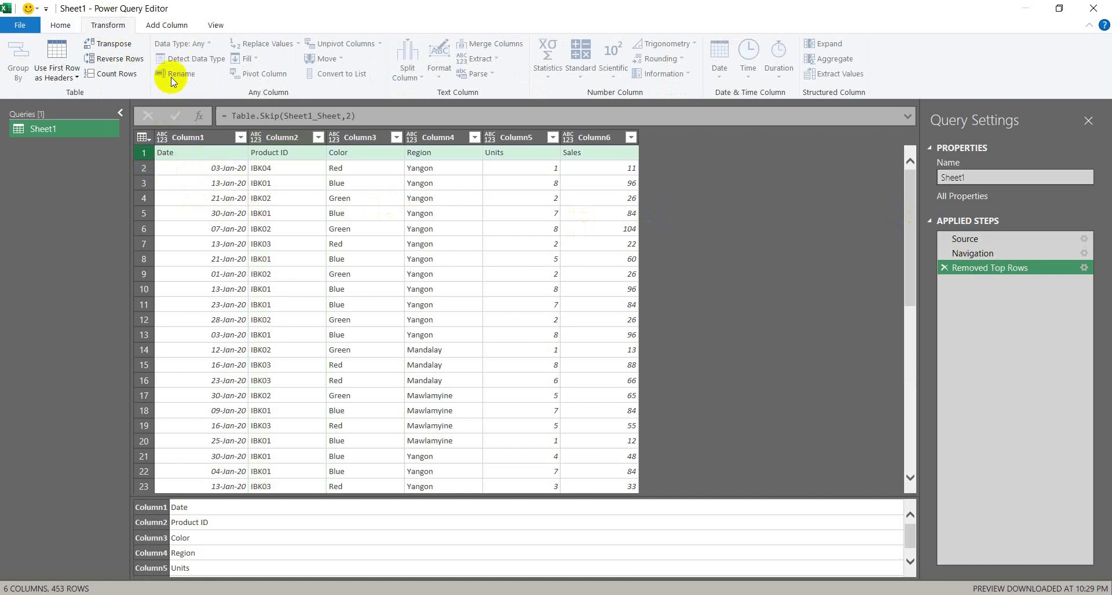
{"action": "left_click", "coordinate": [346, 229]}
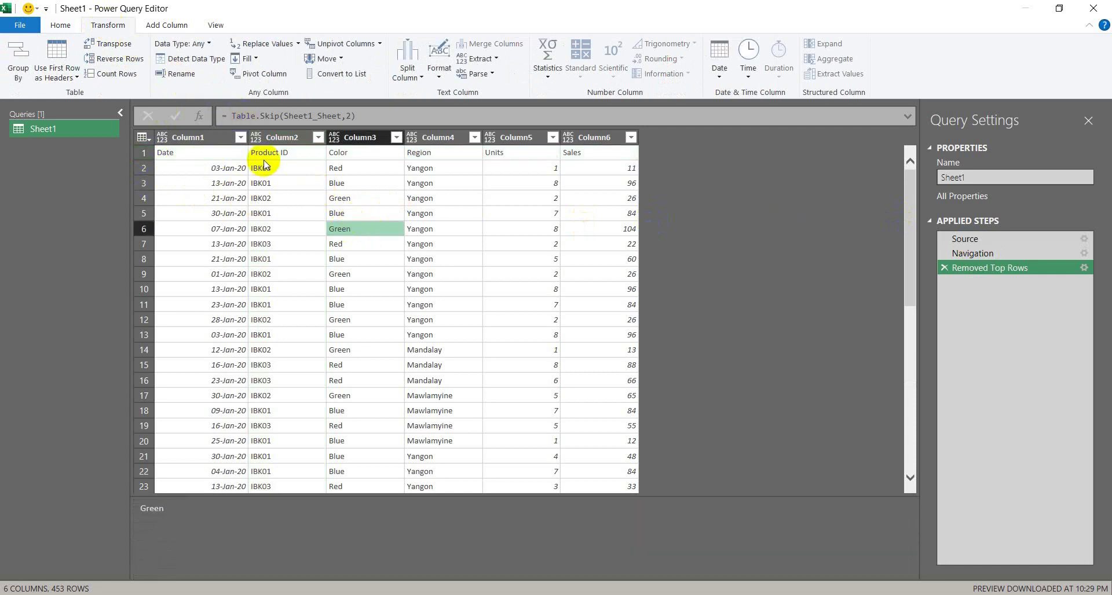
{"action": "left_click", "coordinate": [168, 25]}
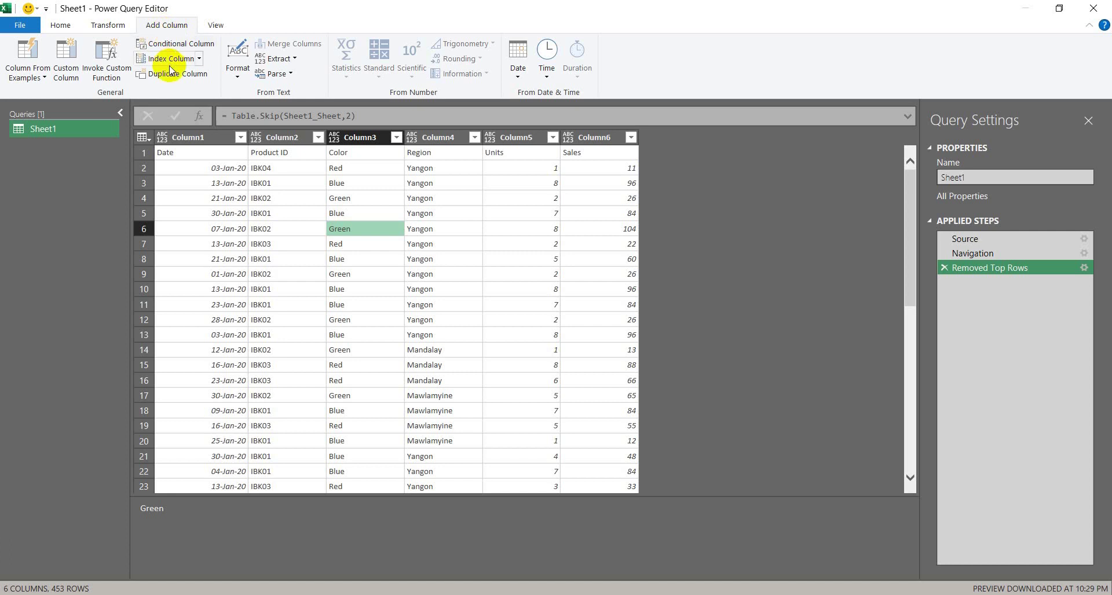
Promote the first row of the Sheet1 query, holding Date, Product ID, Color, Region, Units and Sales, to column headers
{"action": "left_click", "coordinate": [110, 26]}
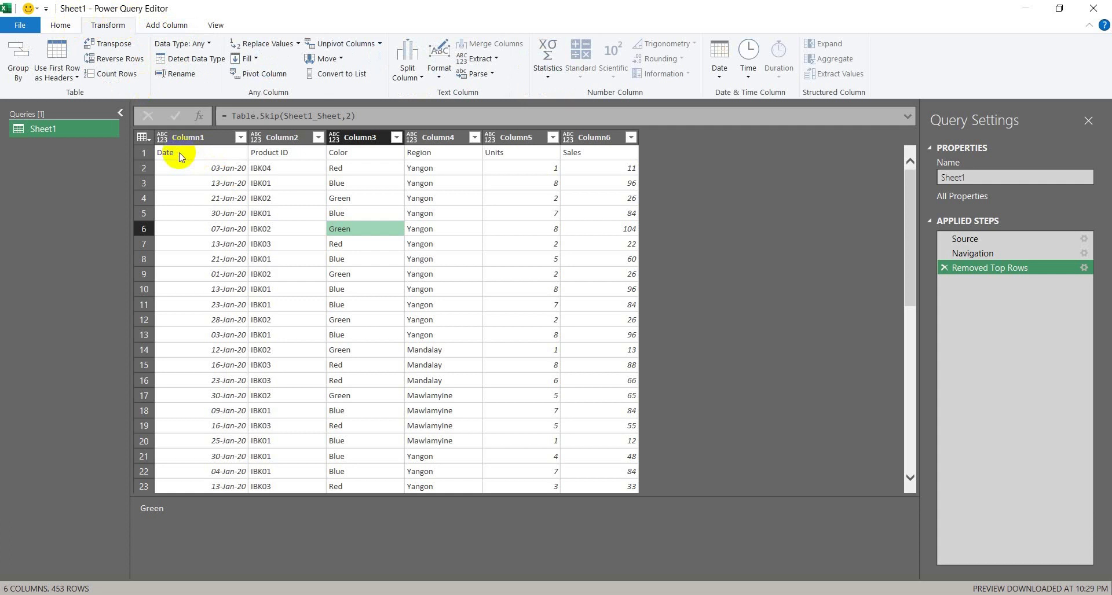
{"action": "left_click", "coordinate": [60, 79]}
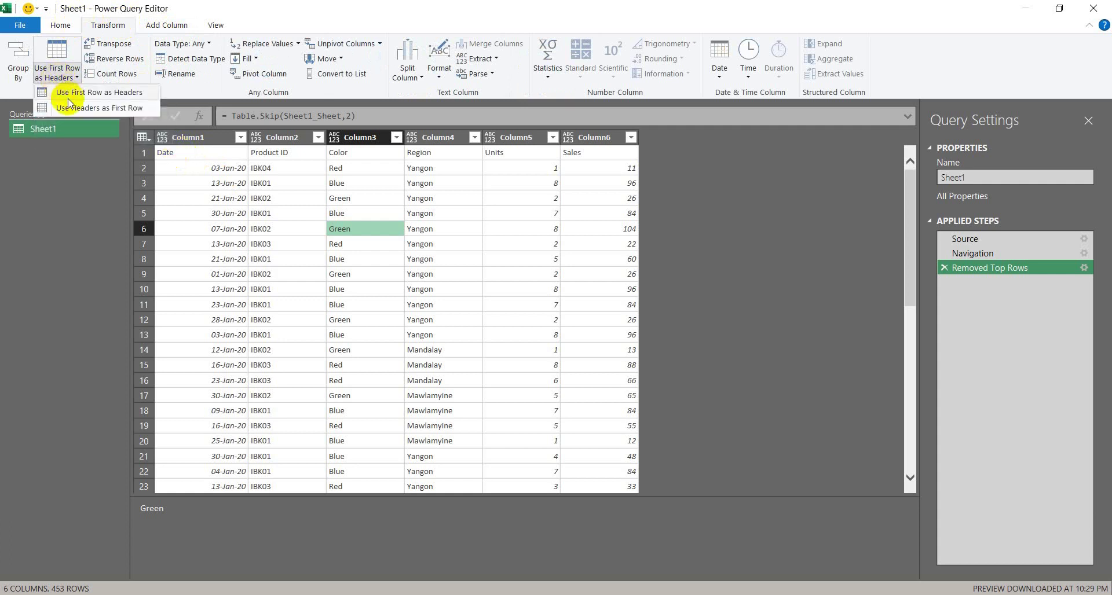
{"action": "left_click", "coordinate": [68, 93]}
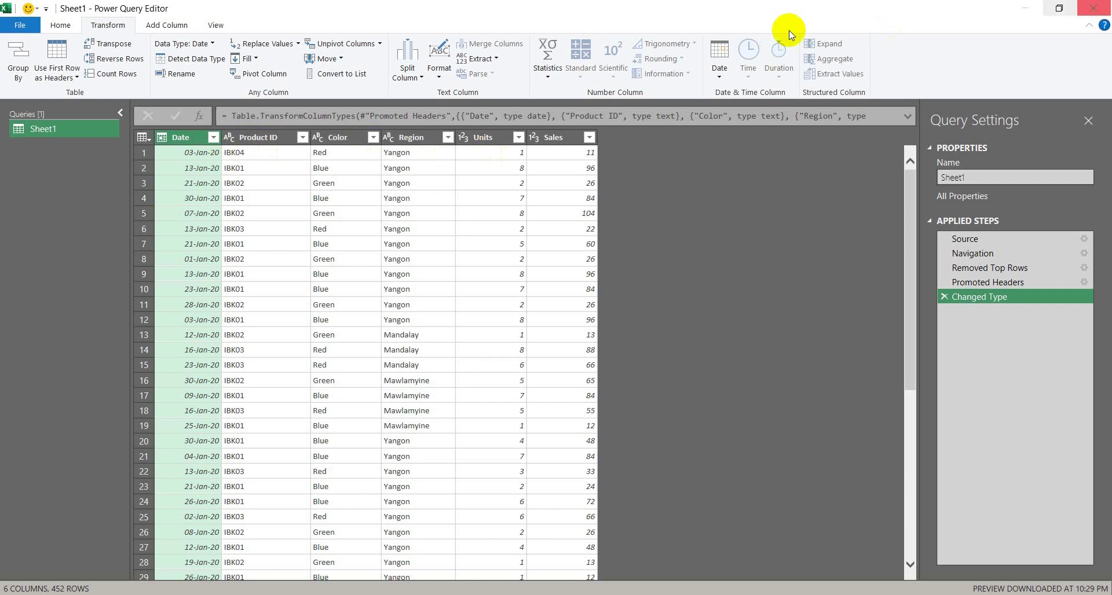
Close the Power Query Editor and load the Sheet1 query as a table on a new worksheet
{"action": "left_click", "coordinate": [36, 26]}
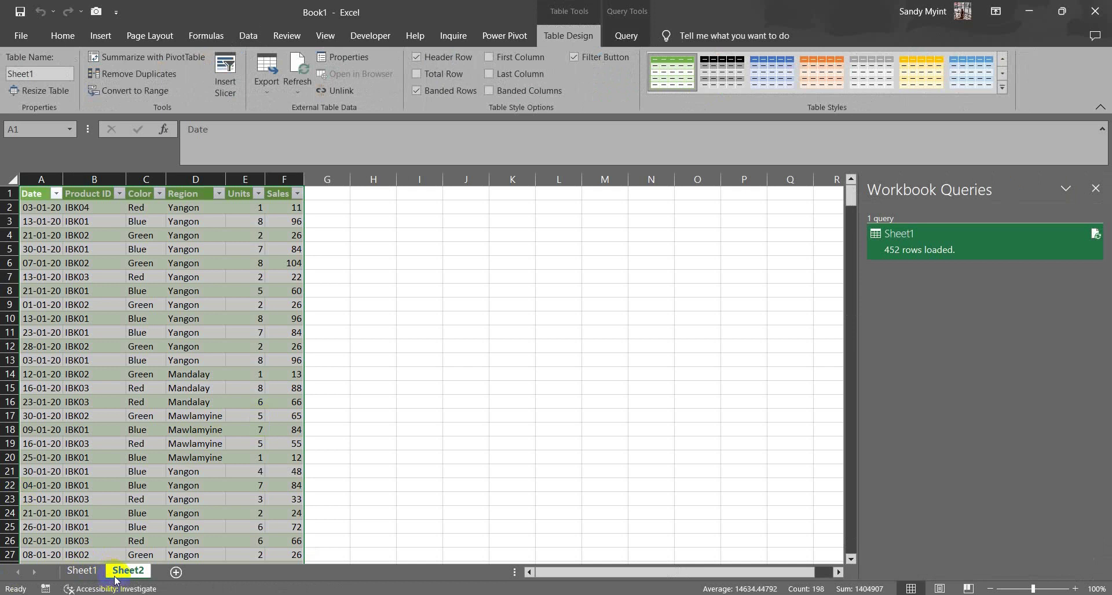
{"action": "left_click", "coordinate": [193, 361]}
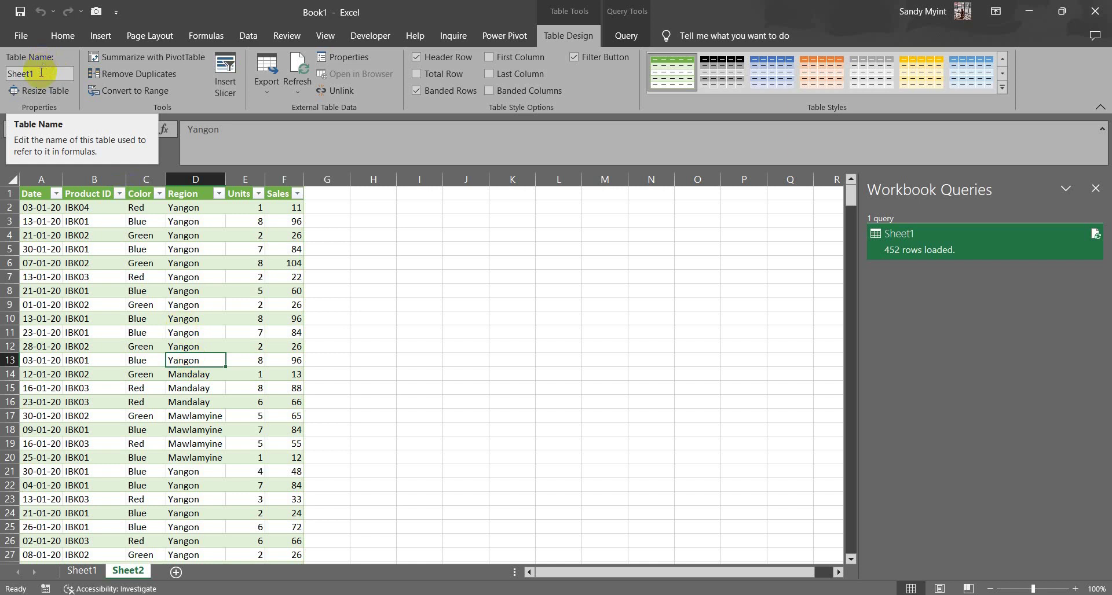
{"action": "left_click", "coordinate": [861, 244]}
{"action": "mouse_move", "coordinate": [897, 238]}
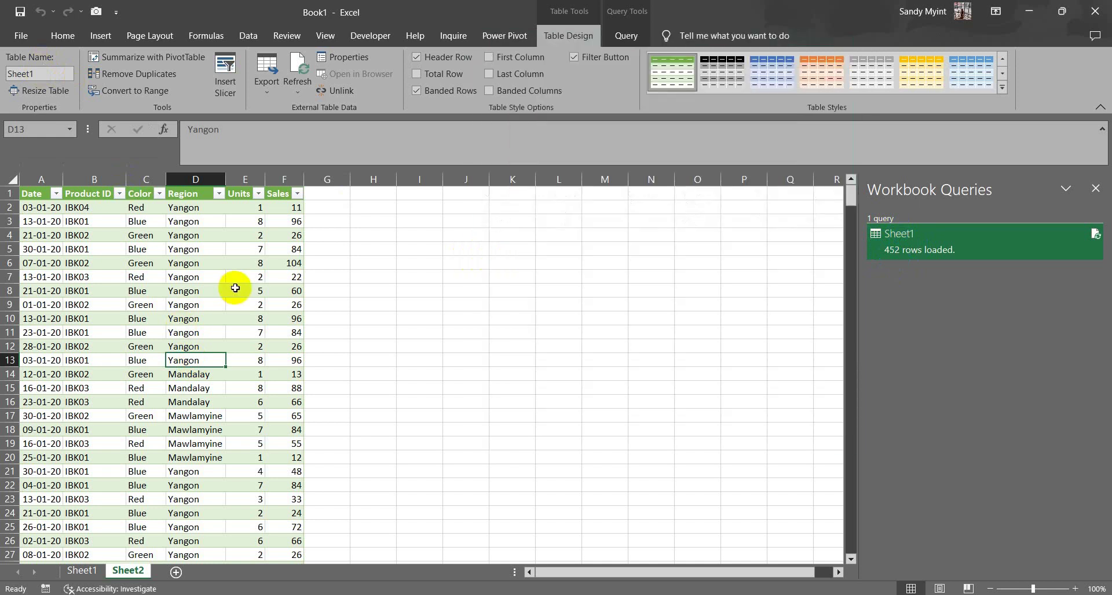
Rename the loaded query table as SaleData
{"action": "left_click", "coordinate": [36, 74]}
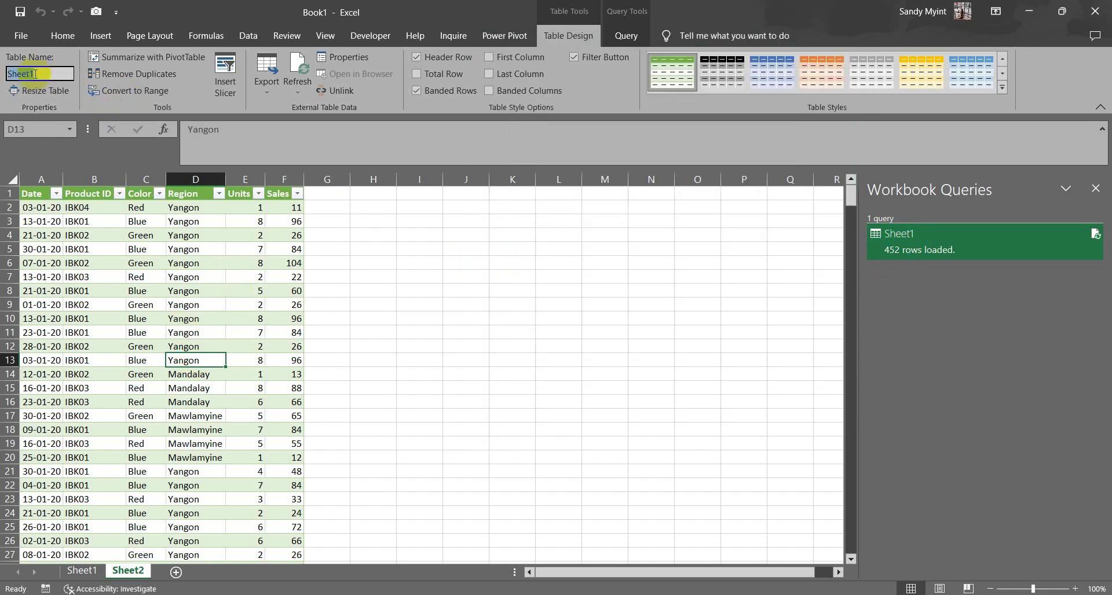
{"action": "type", "text": "SaleData"}
{"action": "key", "text": "Return"}
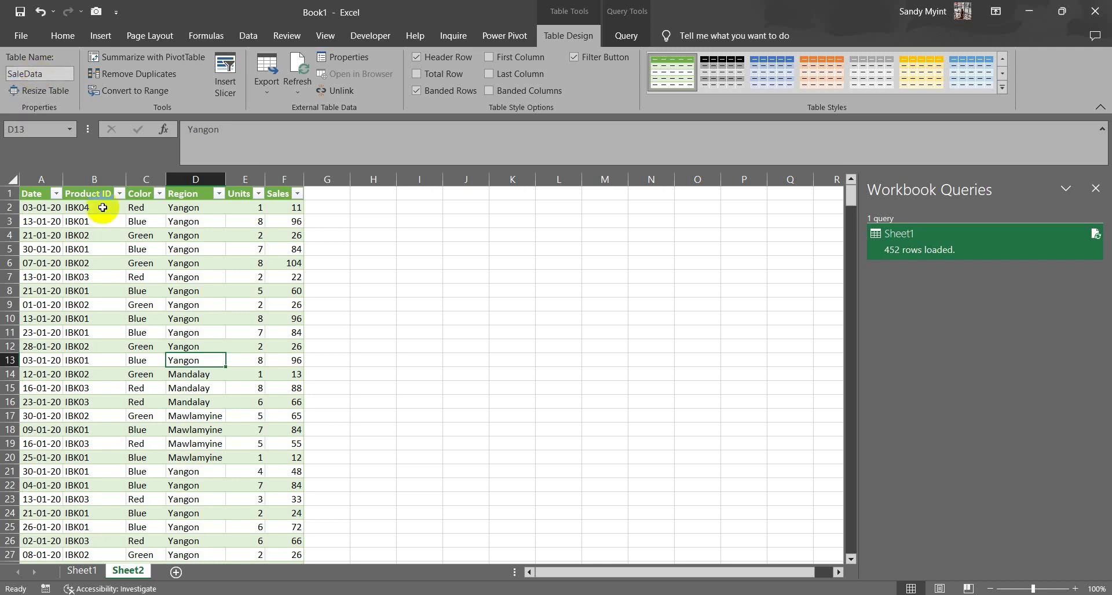
{"action": "left_click", "coordinate": [100, 254]}
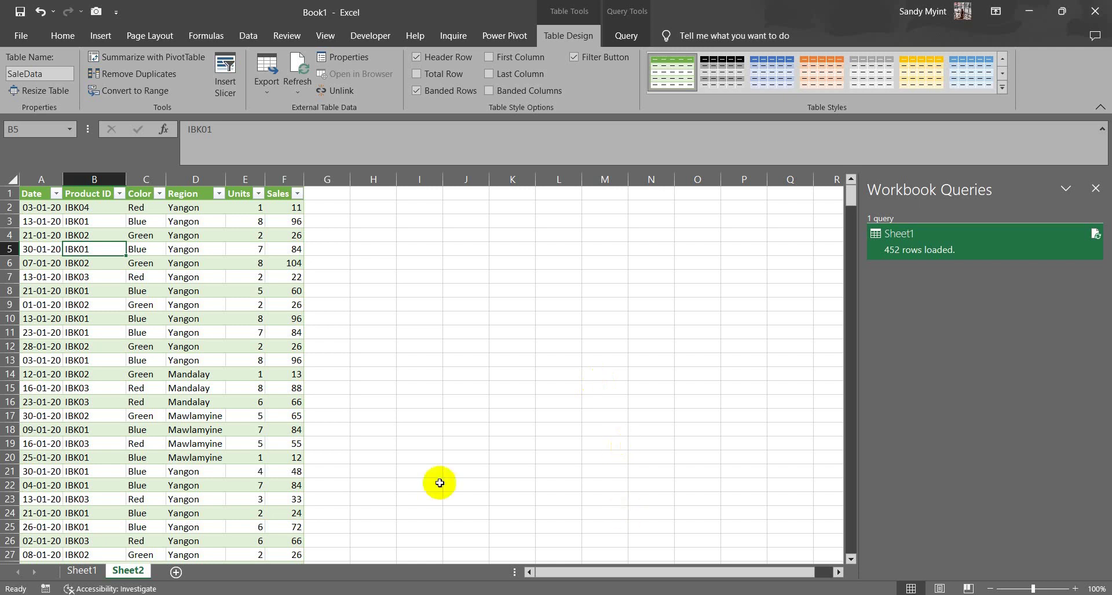
Look at the source workbooks in the Sale Data folder and return to the workbook with the loaded table
{"action": "left_click", "coordinate": [578, 365]}
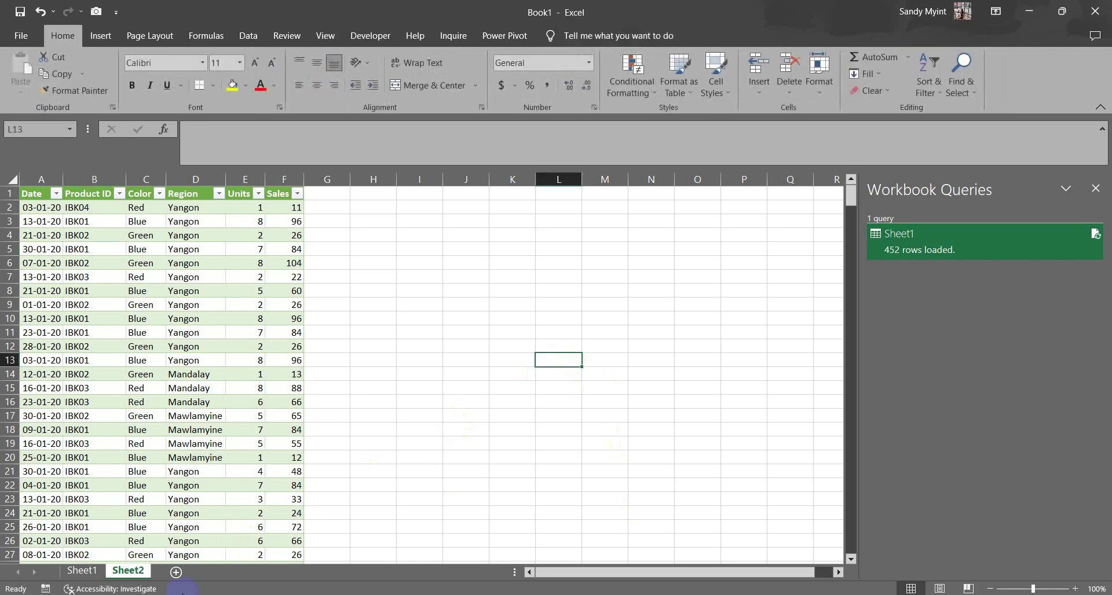
{"action": "mouse_move", "coordinate": [127, 593]}
{"action": "left_click", "coordinate": [173, 567]}
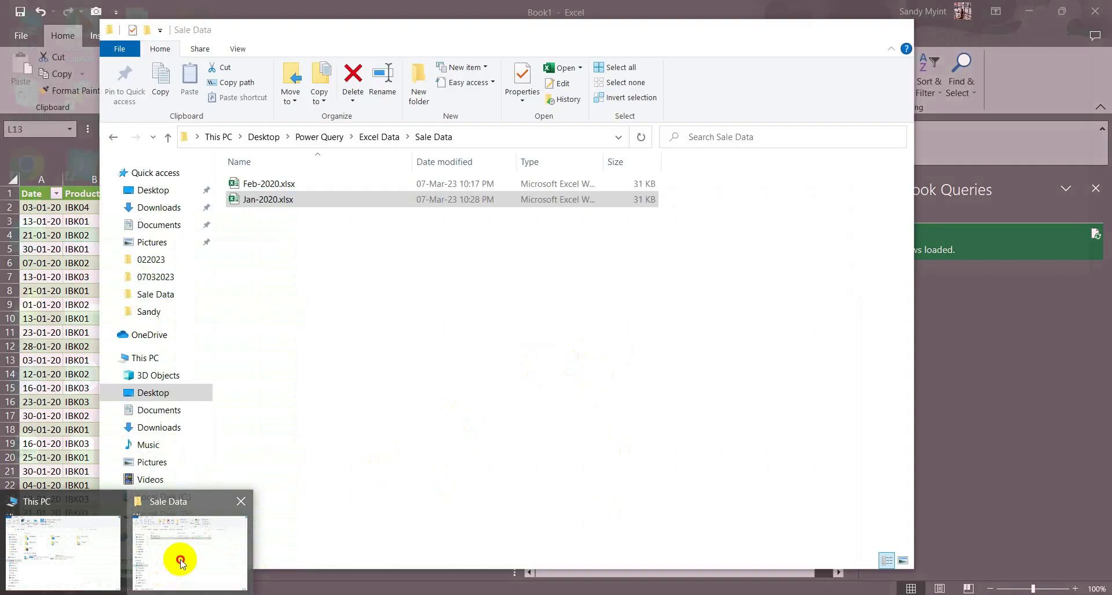
{"action": "left_click", "coordinate": [272, 199]}
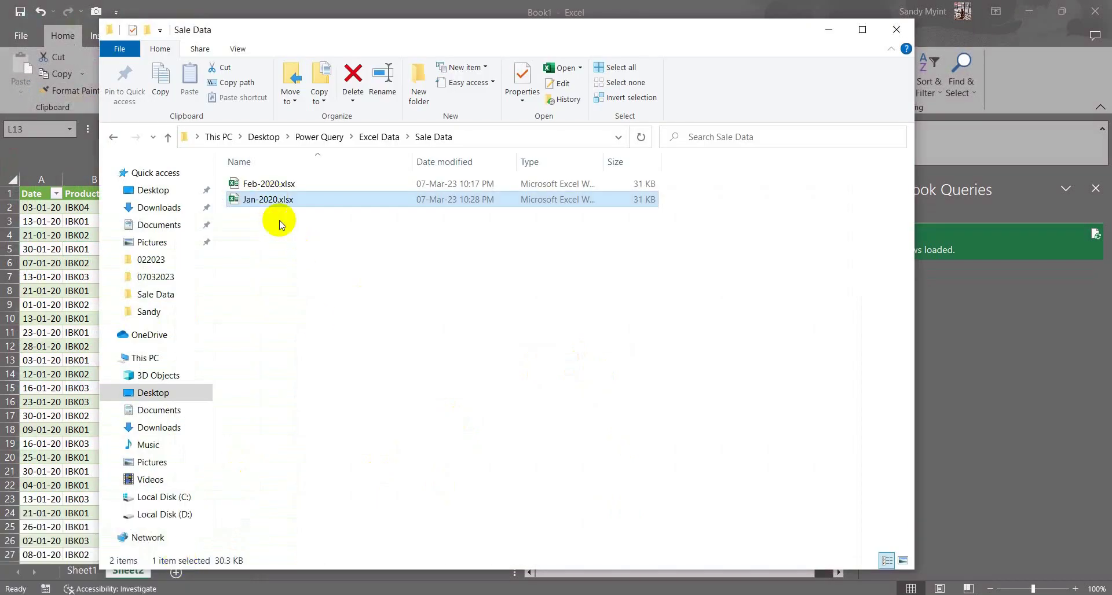
{"action": "left_click", "coordinate": [355, 305]}
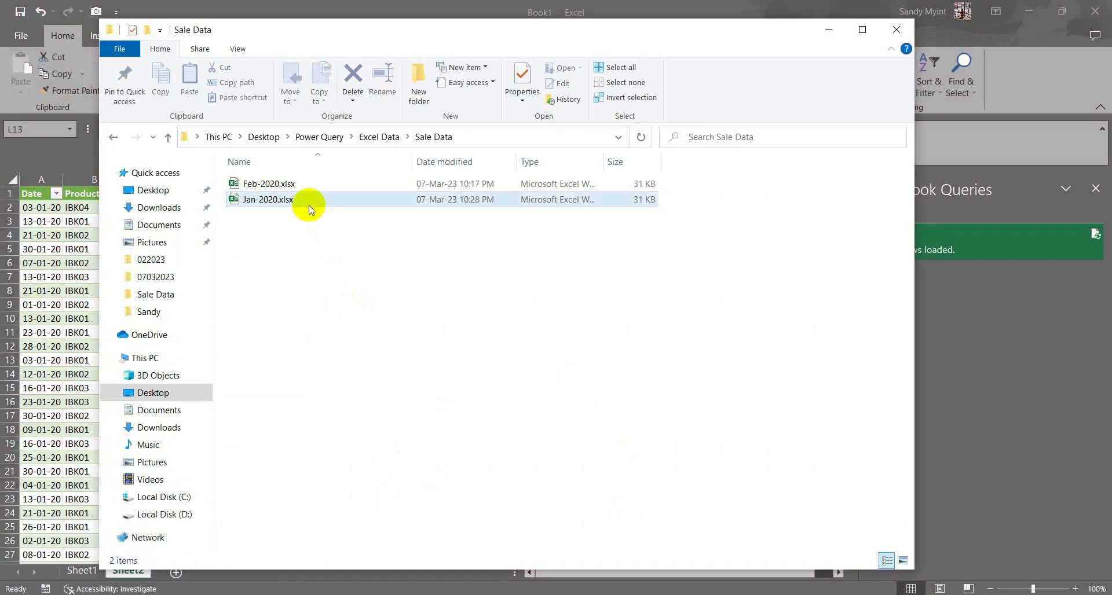
{"action": "left_click", "coordinate": [34, 323]}
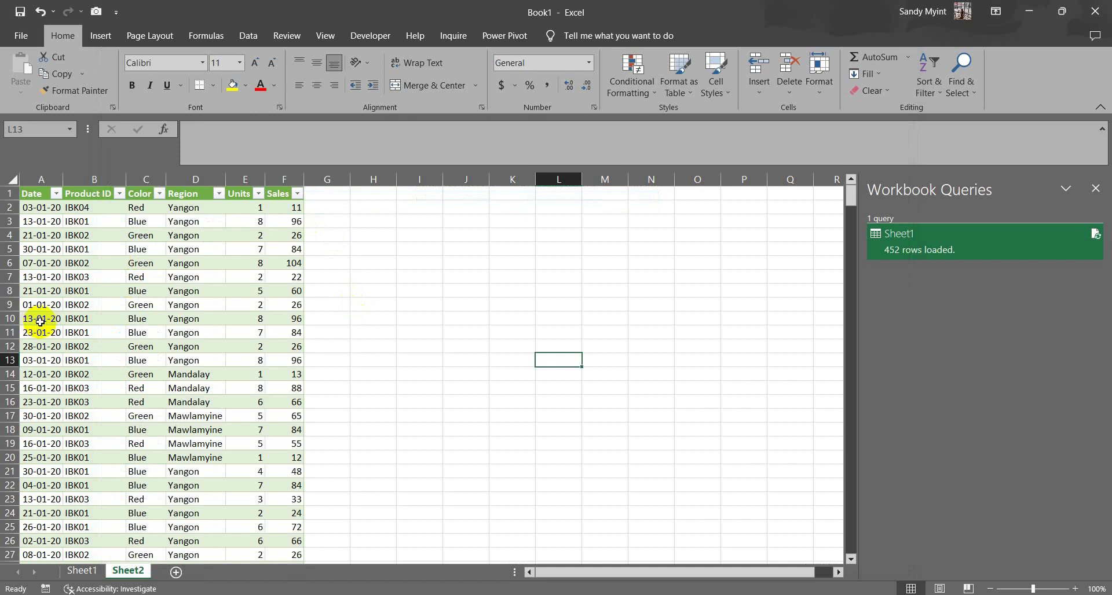
{"action": "left_click", "coordinate": [282, 345]}
Create a new blank workbook and open Jan-2020.xlsx from the Sale Data folder
{"action": "key", "text": "ctrl+n"}
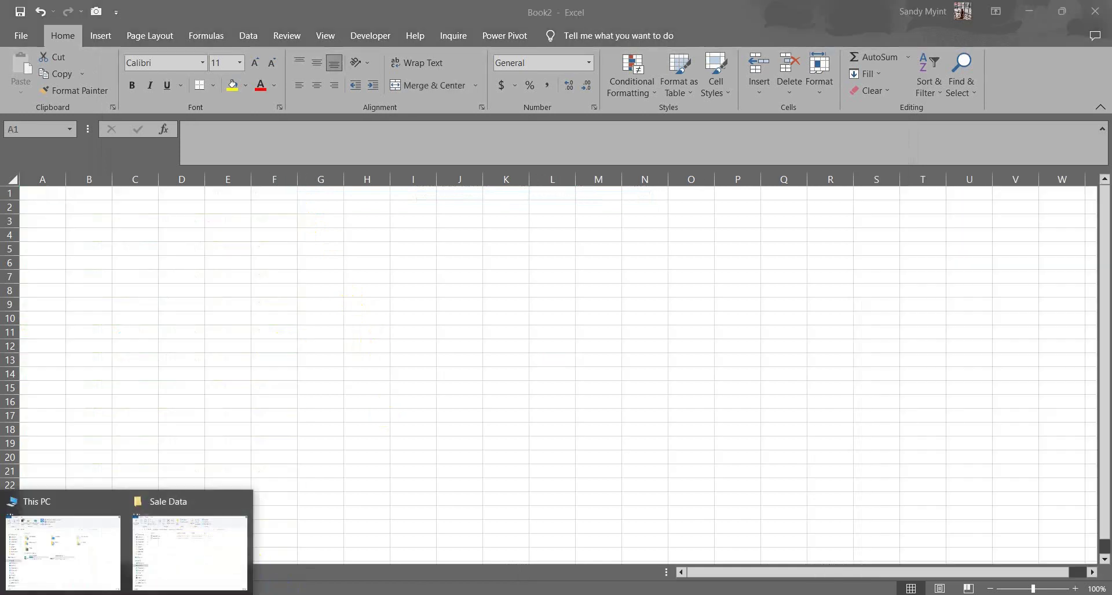
{"action": "left_click", "coordinate": [193, 530]}
{"action": "double_click", "coordinate": [255, 200]}
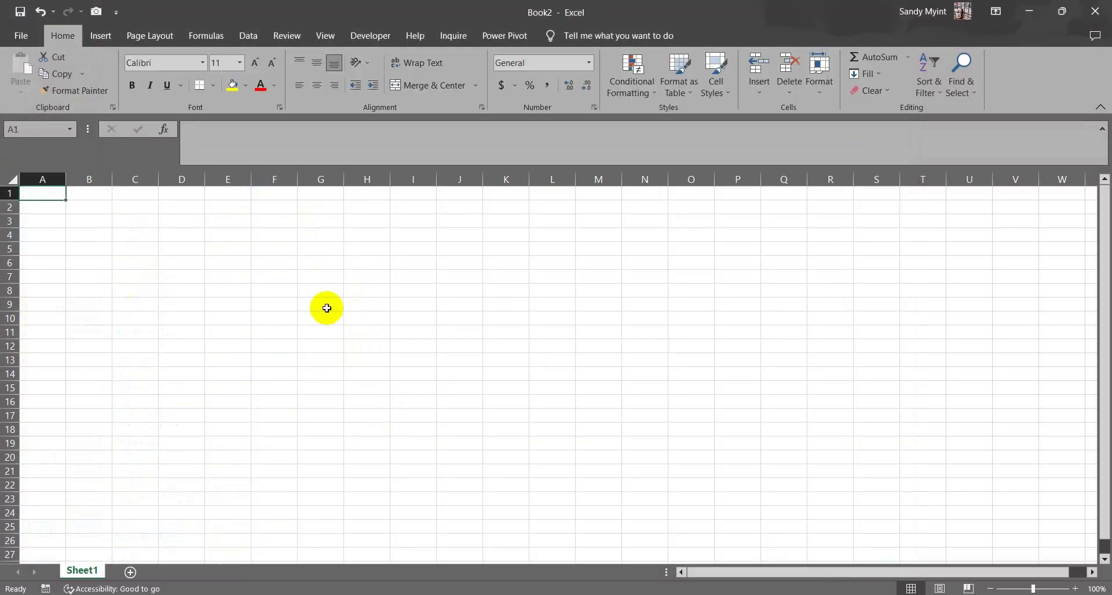
Convert the sales range B4:G456 in Jan-2020.xlsx into a table with headers
{"action": "left_click", "coordinate": [194, 376]}
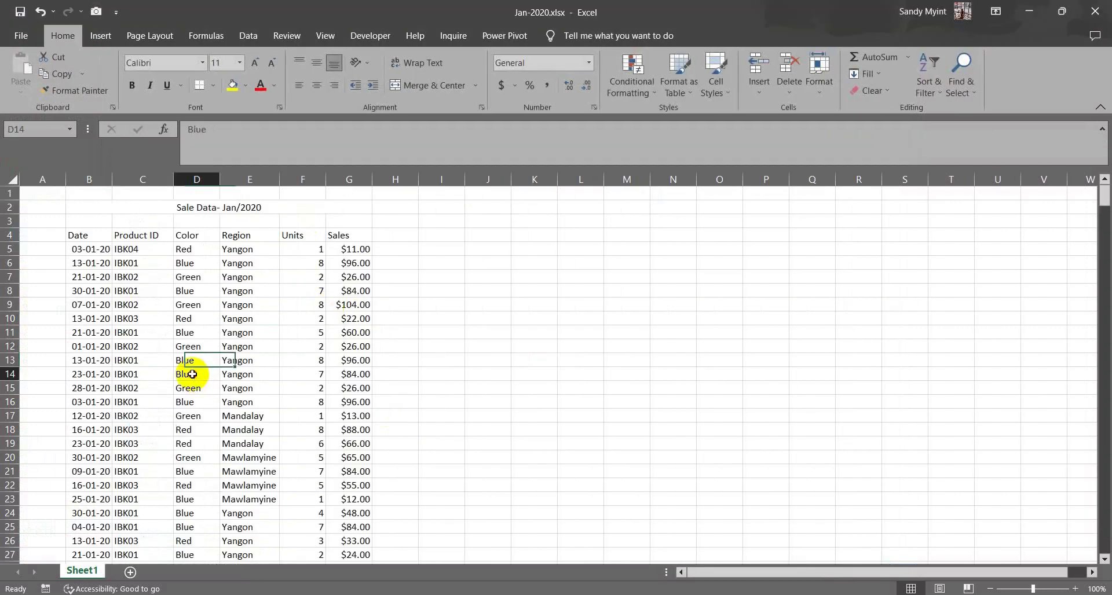
{"action": "key", "text": "ctrl+t"}
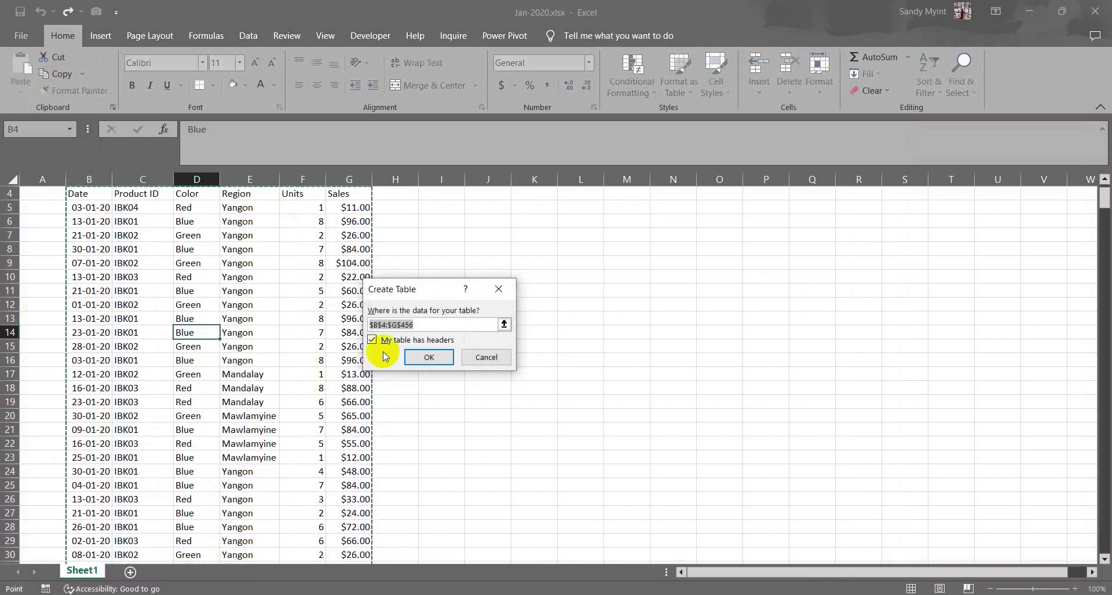
{"action": "left_click", "coordinate": [428, 358]}
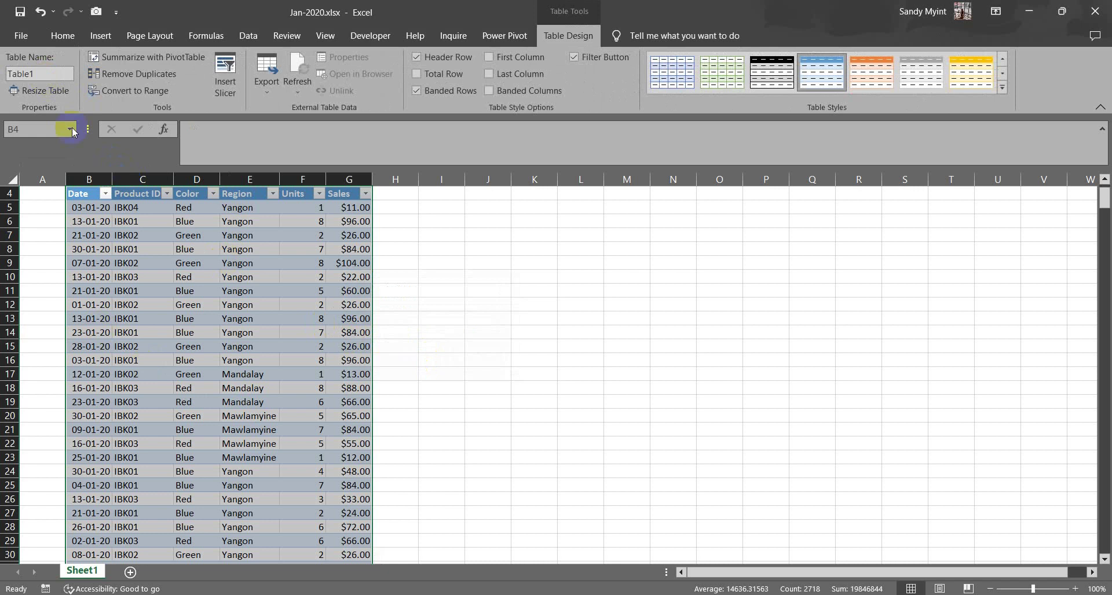
Name the new table SaleData, then close Jan-2020.xlsx and save its changes
{"action": "left_click", "coordinate": [44, 73]}
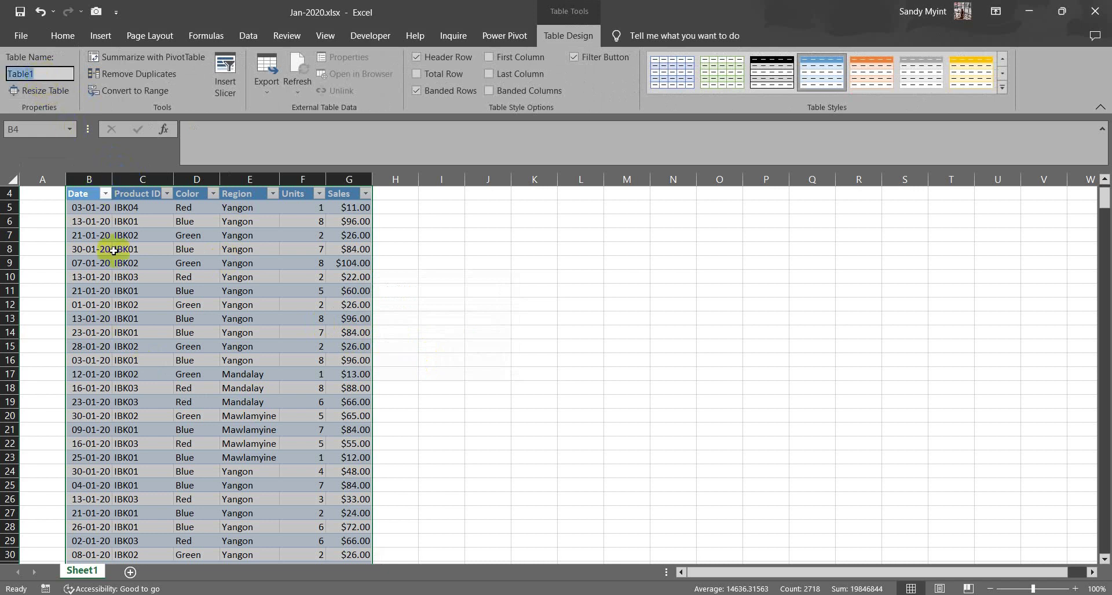
{"action": "type", "text": "SaleData"}
{"action": "left_click", "coordinate": [355, 462]}
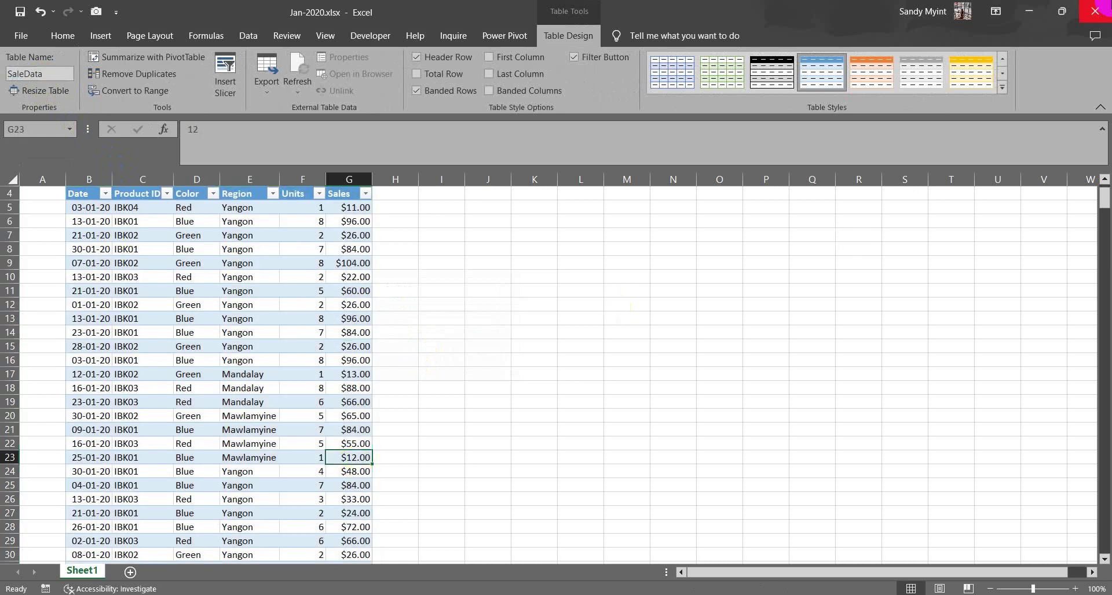
{"action": "left_click", "coordinate": [1095, 11]}
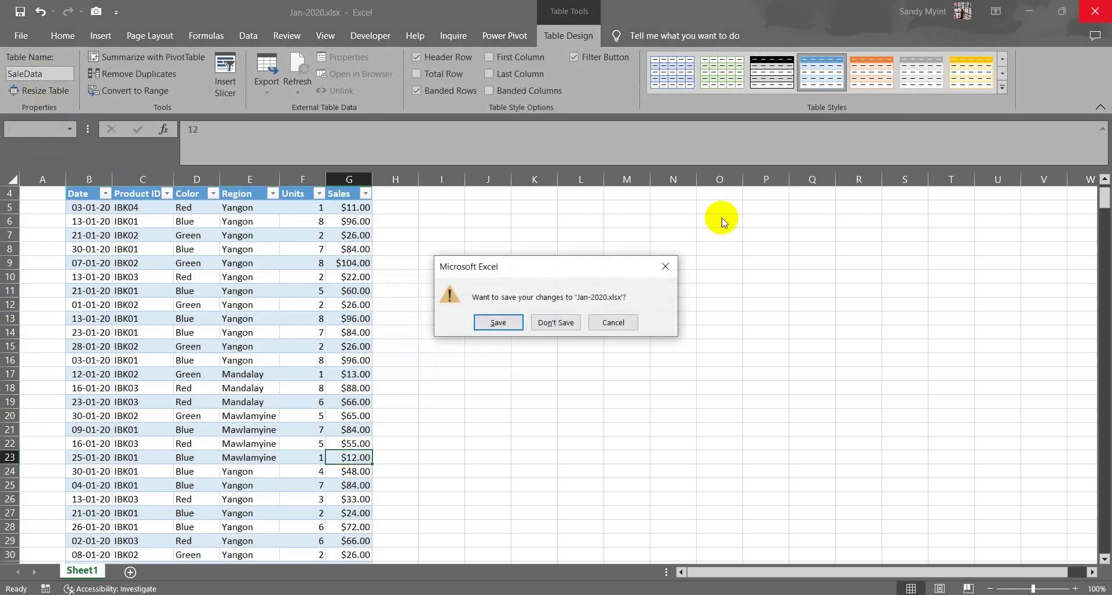
{"action": "left_click", "coordinate": [496, 323]}
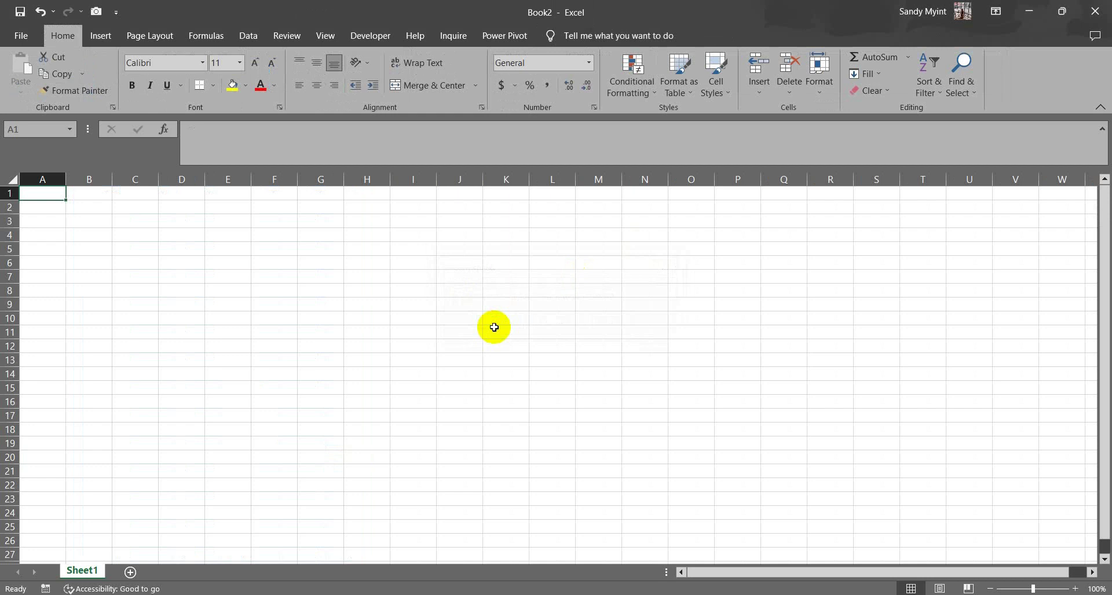
Import Jan-2020.xlsx into the blank workbook as a new query from an Excel workbook
{"action": "left_click", "coordinate": [250, 37]}
{"action": "left_click", "coordinate": [218, 89]}
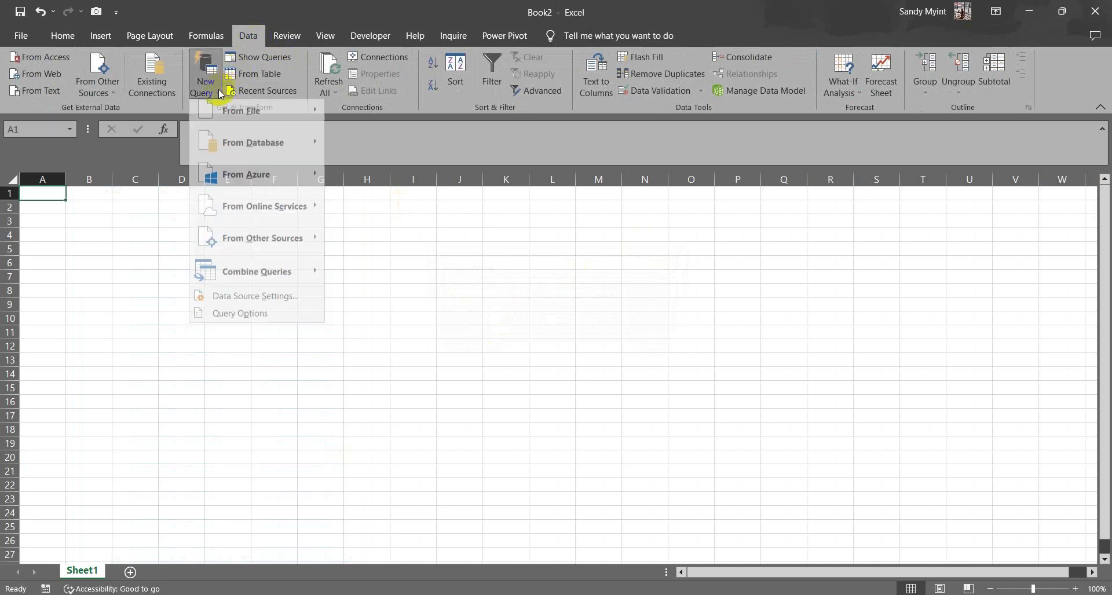
{"action": "mouse_move", "coordinate": [229, 120]}
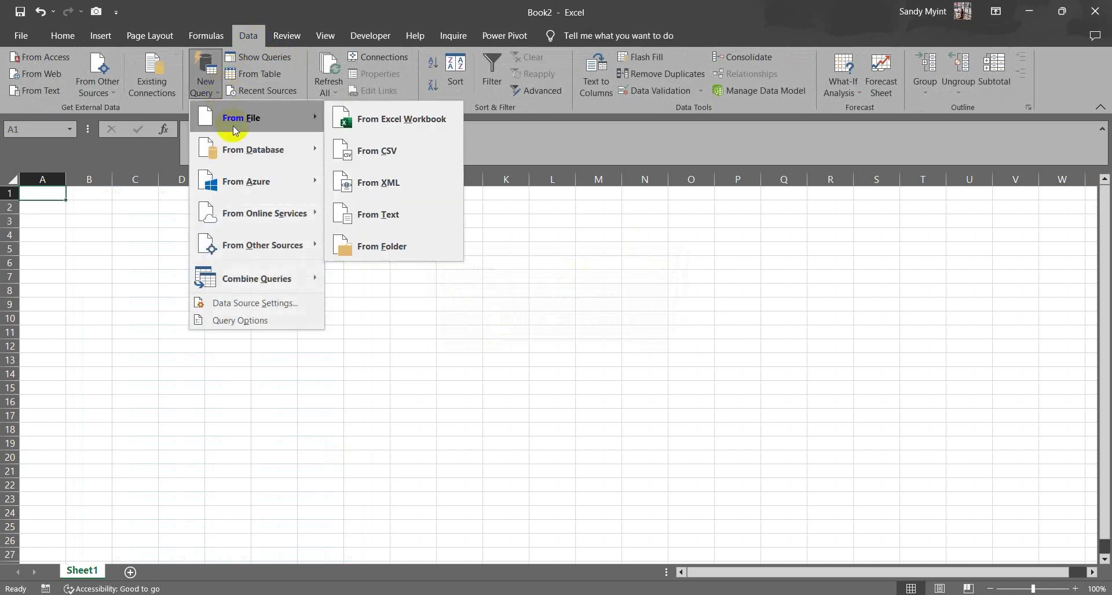
{"action": "left_click", "coordinate": [391, 119]}
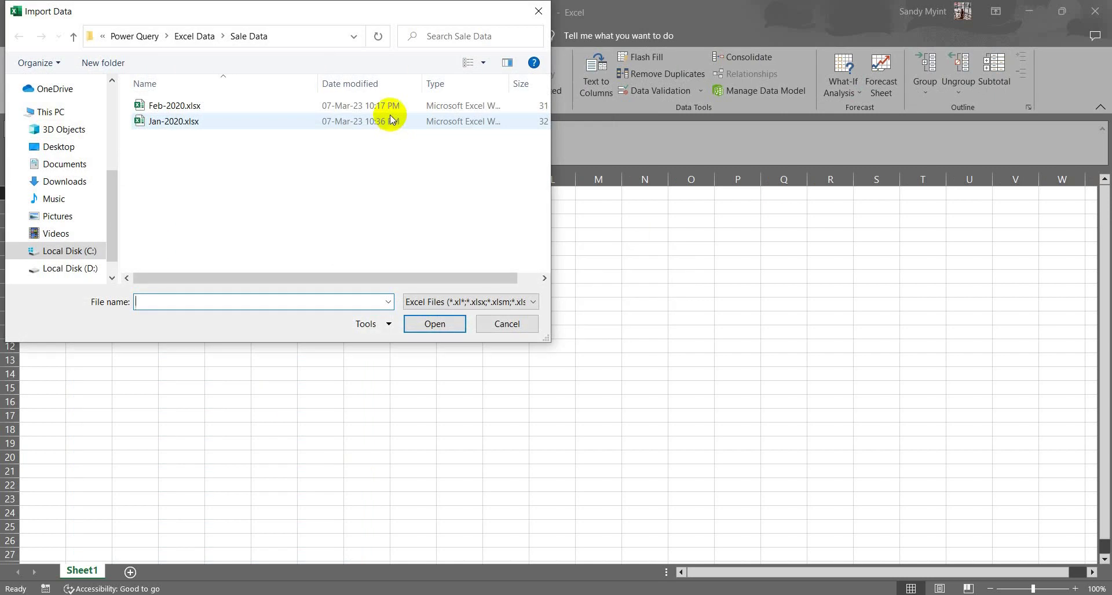
{"action": "left_click", "coordinate": [181, 124]}
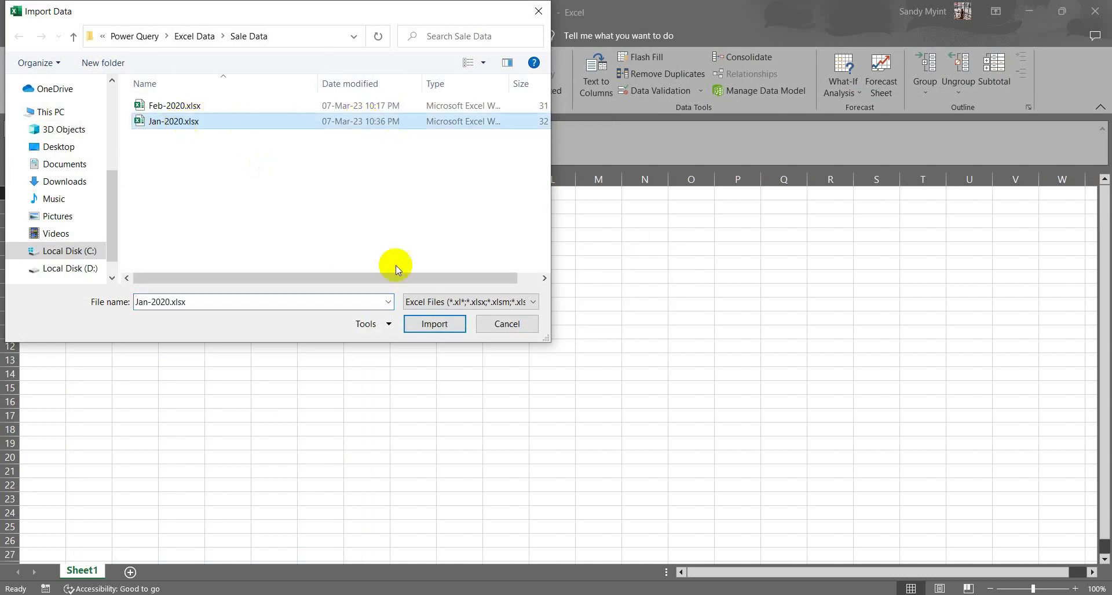
{"action": "left_click", "coordinate": [427, 325]}
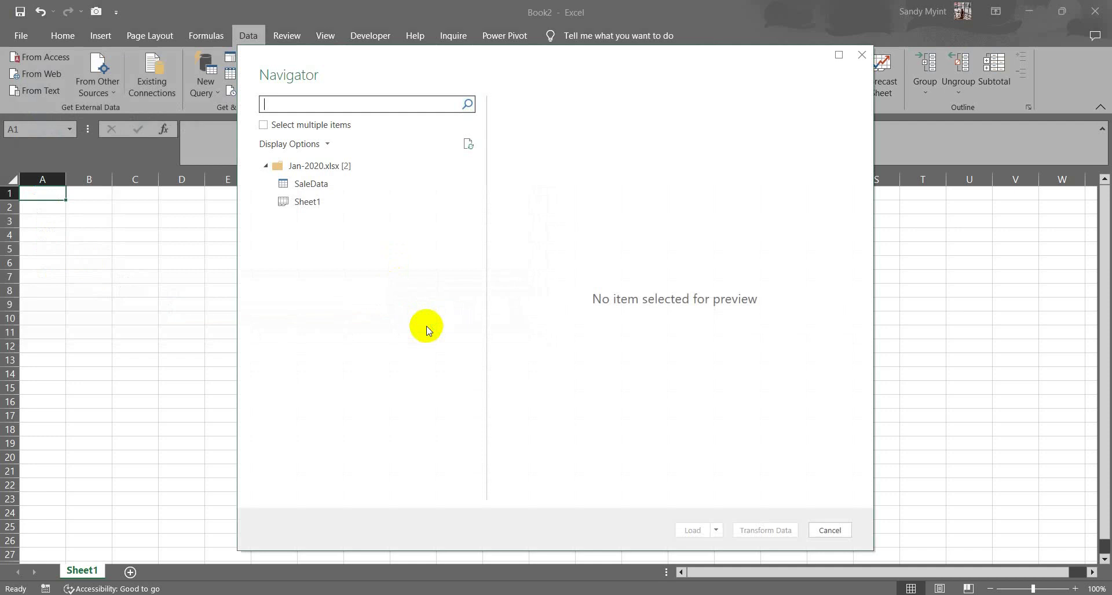
Preview Sheet1 and the SaleData table, and open SaleData for transformation in the Power Query Editor
{"action": "left_click", "coordinate": [307, 203]}
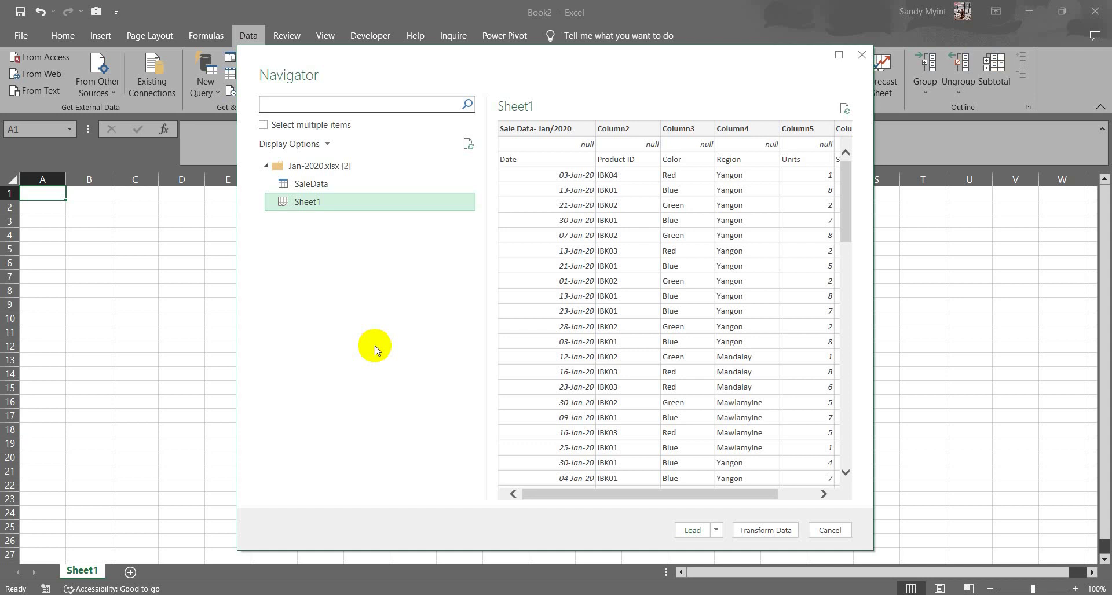
{"action": "left_click", "coordinate": [318, 185]}
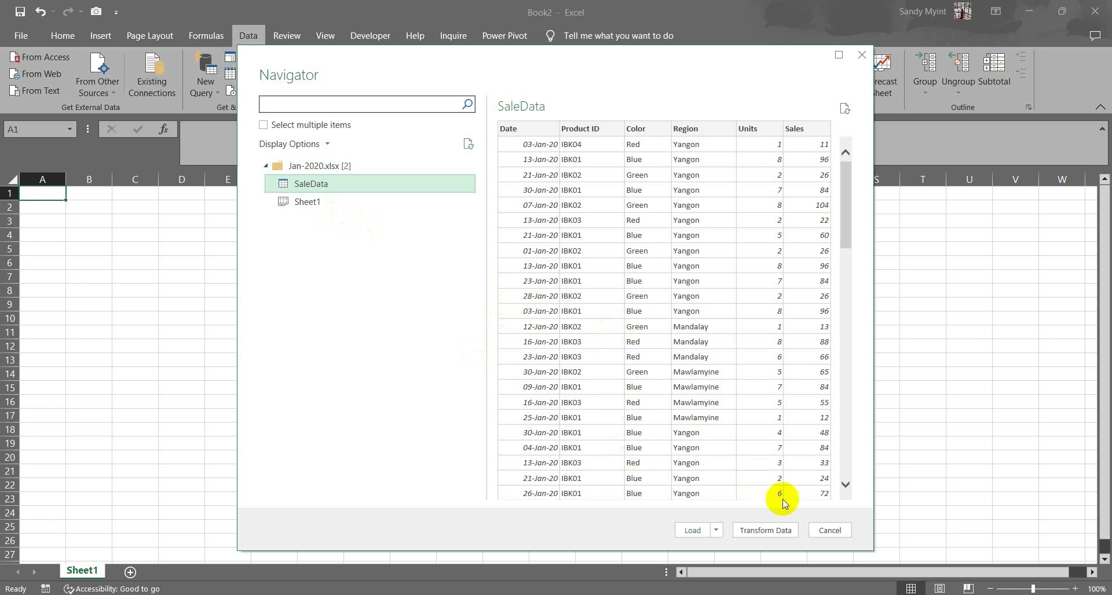
{"action": "left_click", "coordinate": [763, 530]}
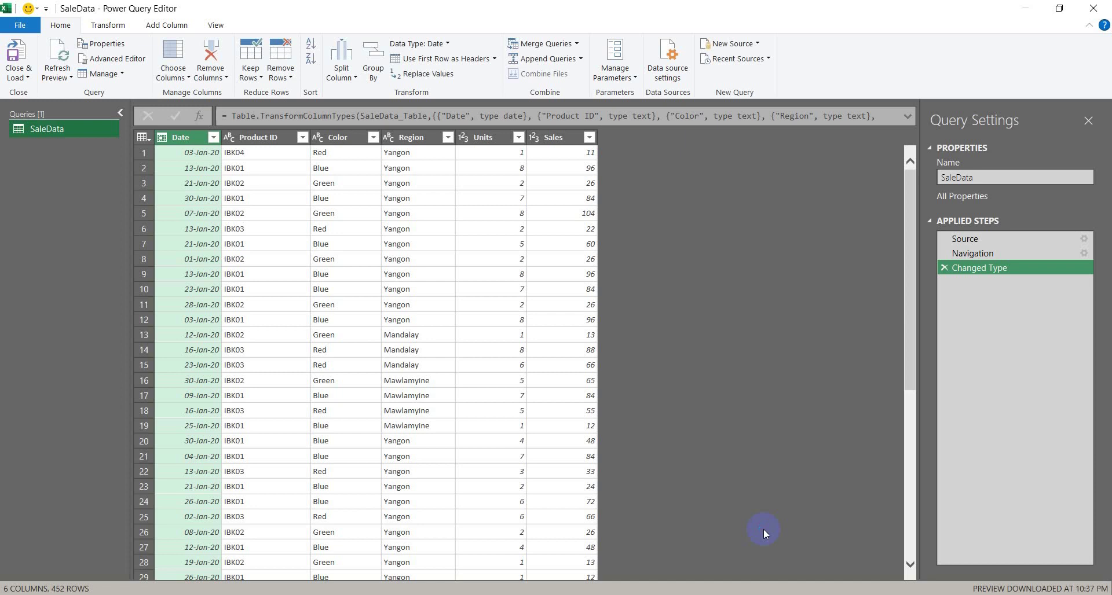
Examine the SaleData query at its Source, Navigation and Changed Type steps
{"action": "left_click", "coordinate": [993, 238]}
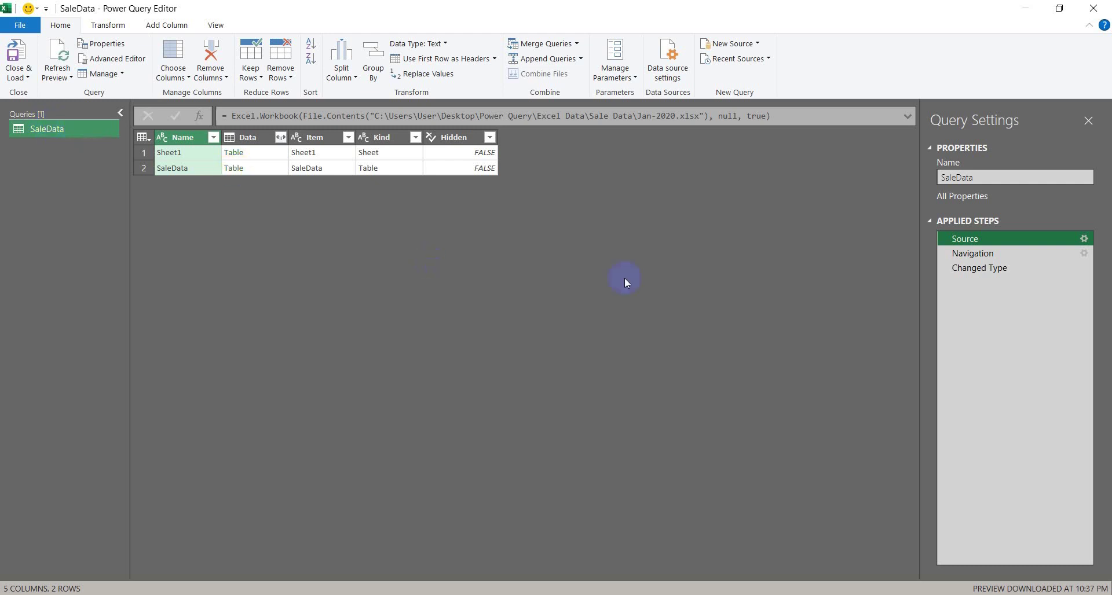
{"action": "left_click", "coordinate": [975, 255]}
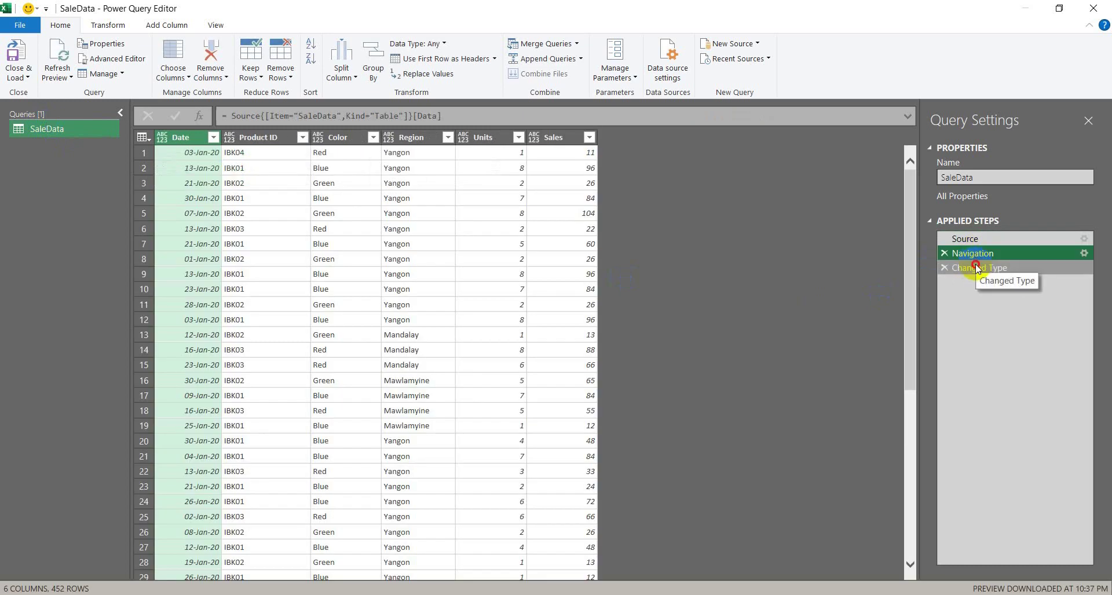
{"action": "left_click", "coordinate": [977, 268]}
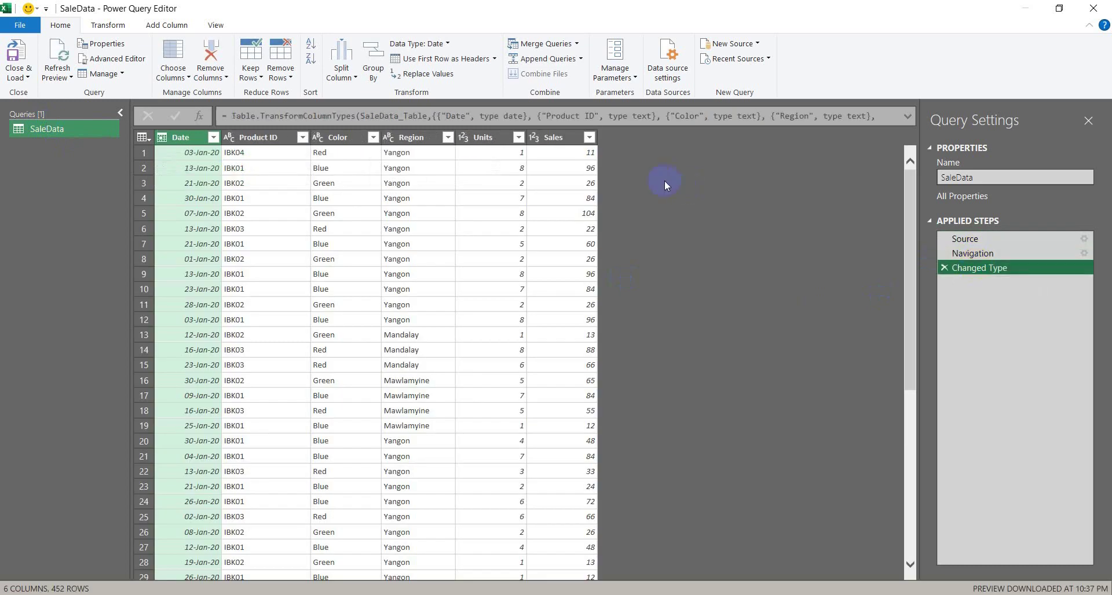
Close the Power Query Editor and load the SaleData query into a new worksheet
{"action": "left_click", "coordinate": [14, 75]}
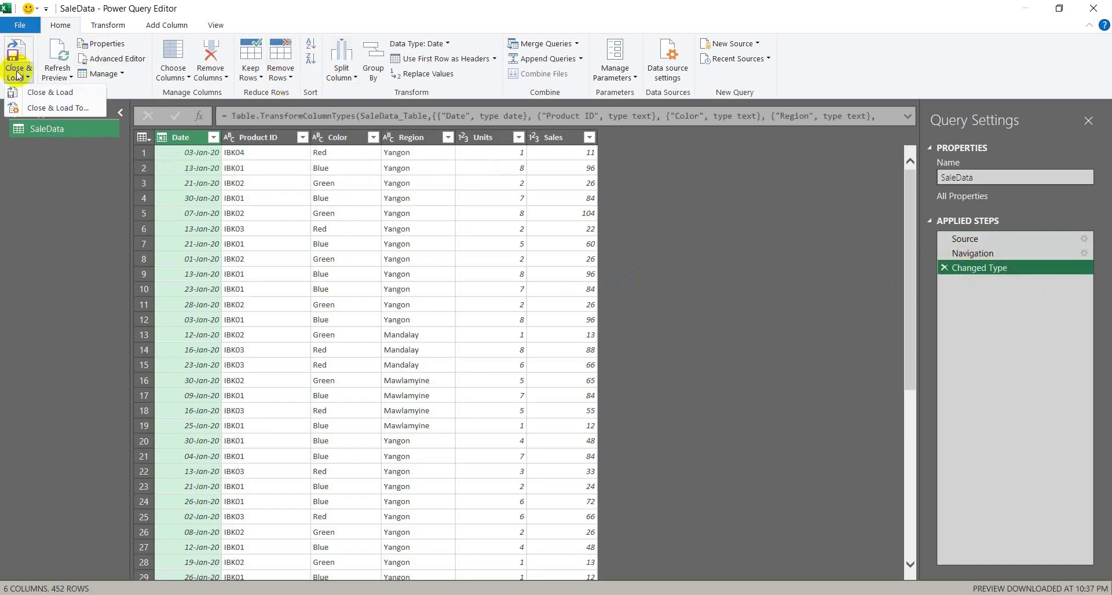
{"action": "left_click", "coordinate": [36, 93]}
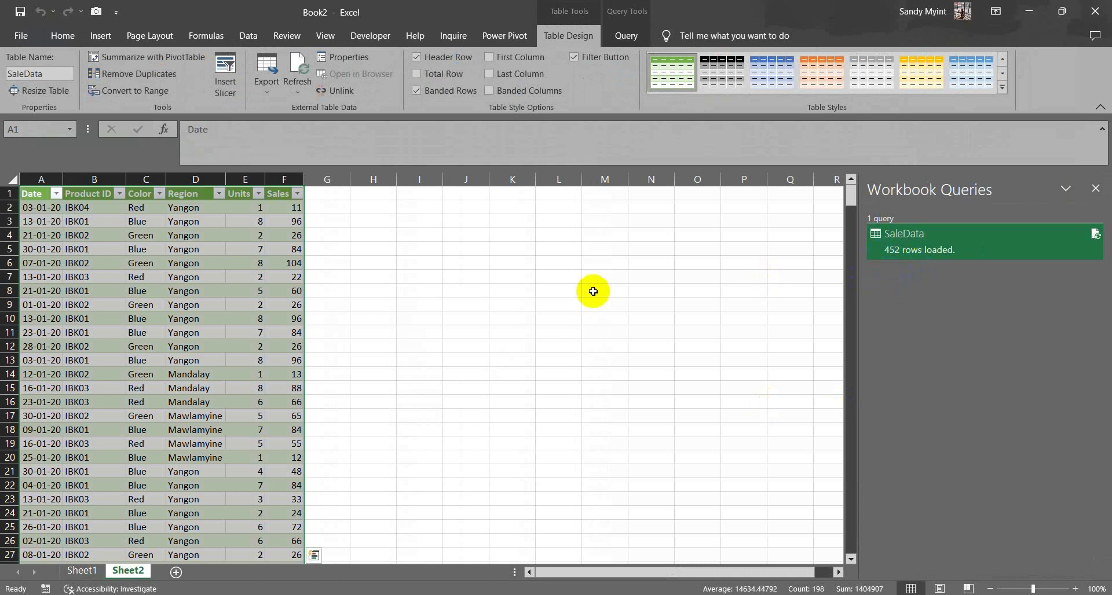
{"action": "left_click", "coordinate": [116, 221]}
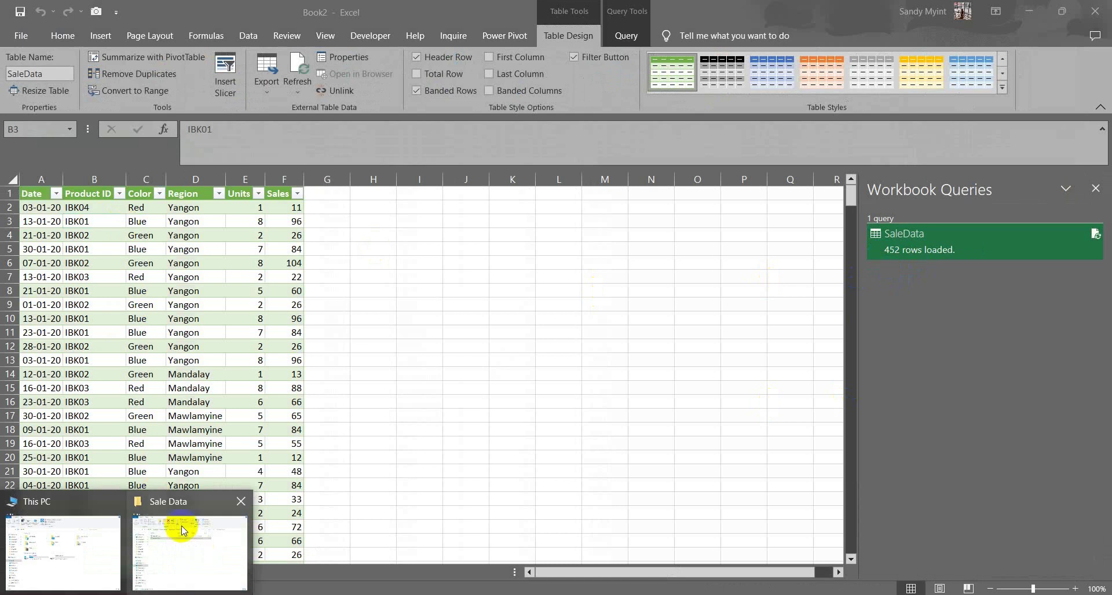
Open Jan-2020.xlsx from the Sale Data folder and set the Units values to 2 in F6 and 3 in F7
{"action": "left_click", "coordinate": [181, 521]}
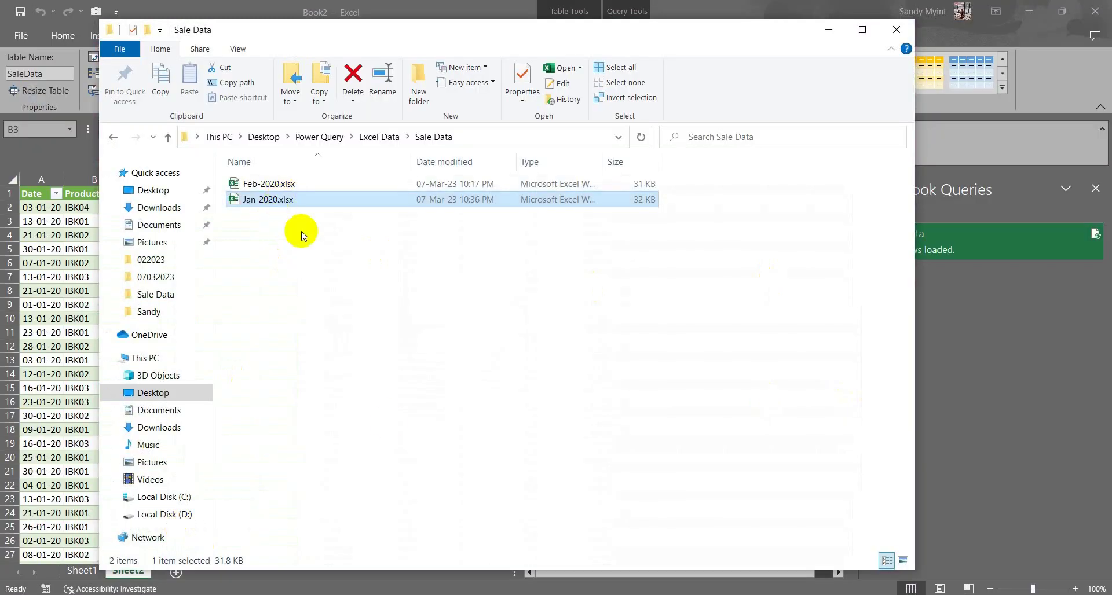
{"action": "key", "text": "alt+Tab"}
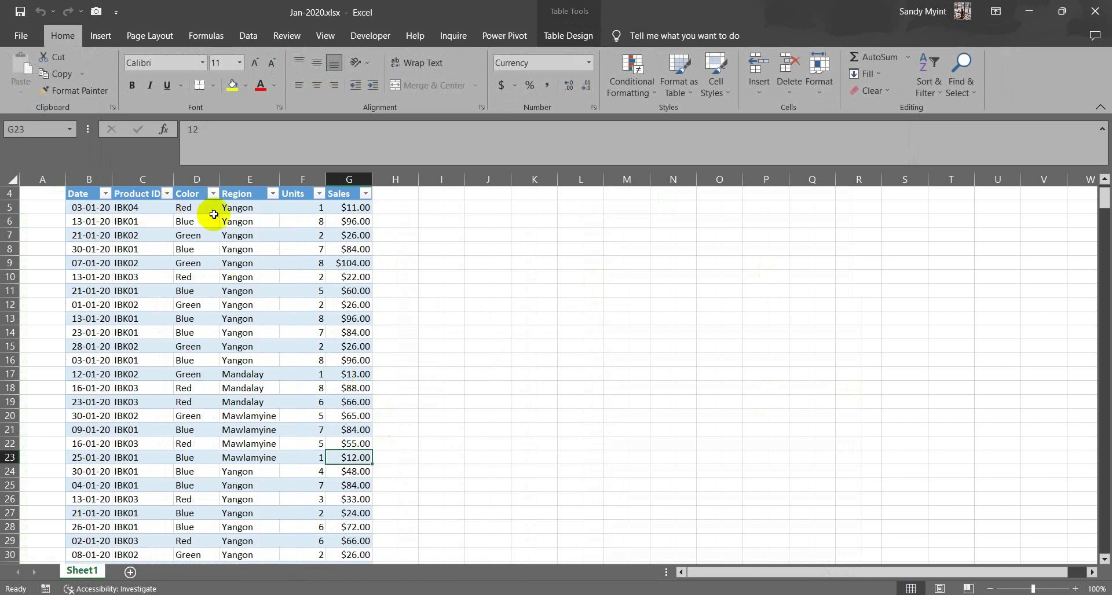
{"action": "double_click", "coordinate": [303, 207]}
{"action": "key", "text": "Return"}
{"action": "type", "text": "2"}
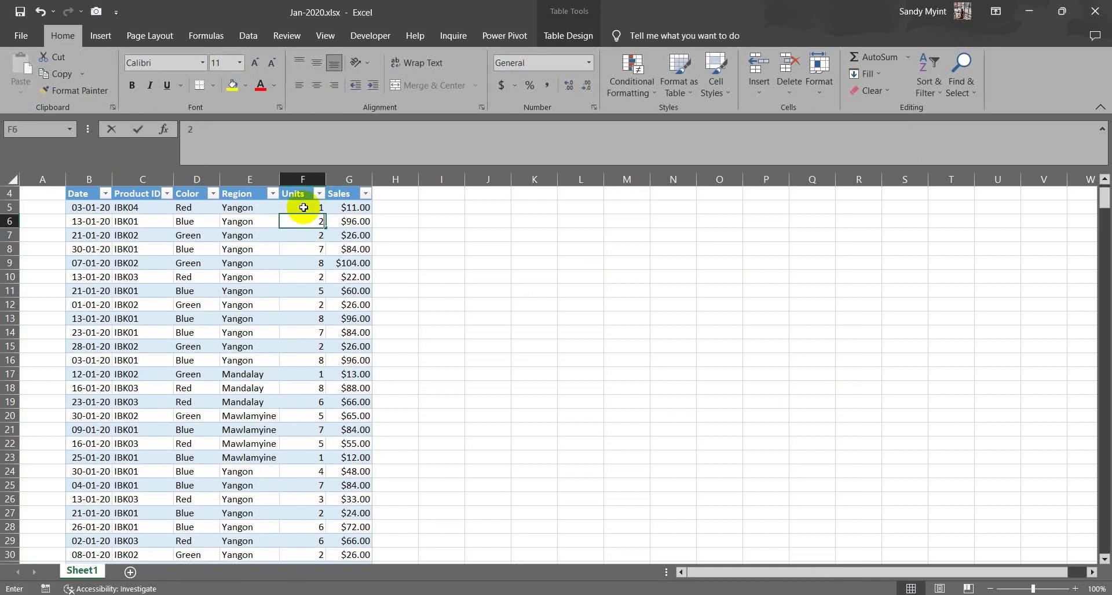
{"action": "key", "text": "Return"}
{"action": "type", "text": "3"}
{"action": "key", "text": "Return"}
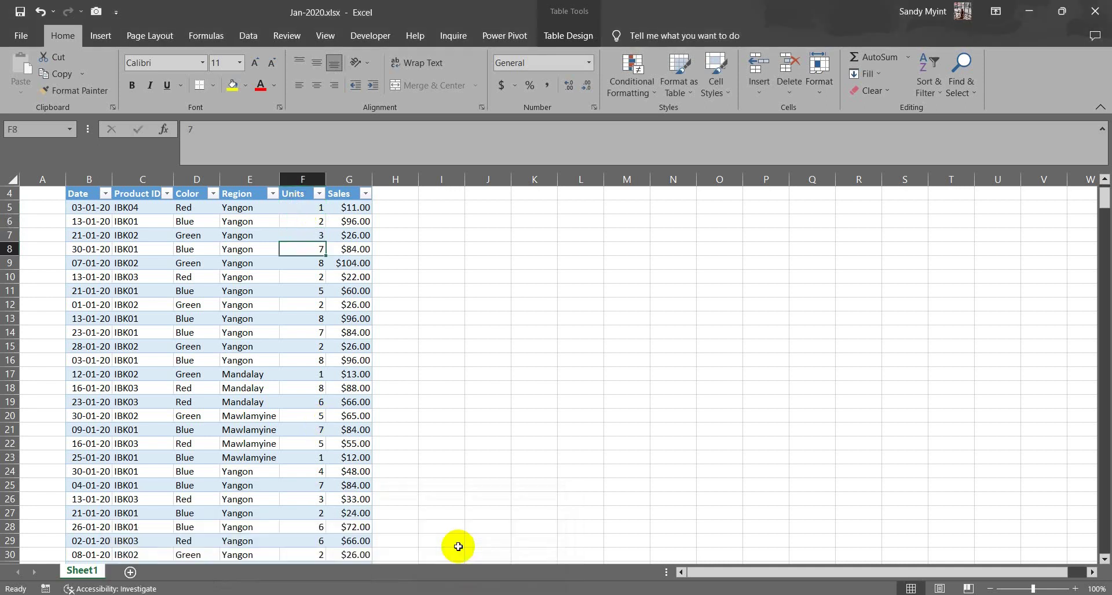
{"action": "left_click", "coordinate": [224, 333]}
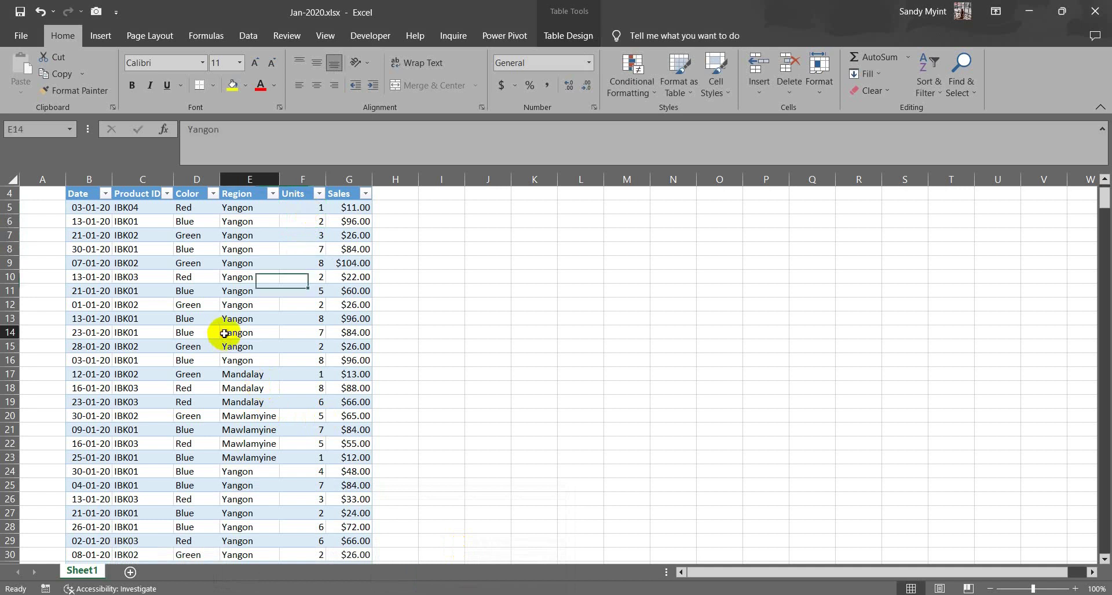
Return to the Book2 workbook and refresh the loaded SaleData table from its source file
{"action": "left_click", "coordinate": [340, 594]}
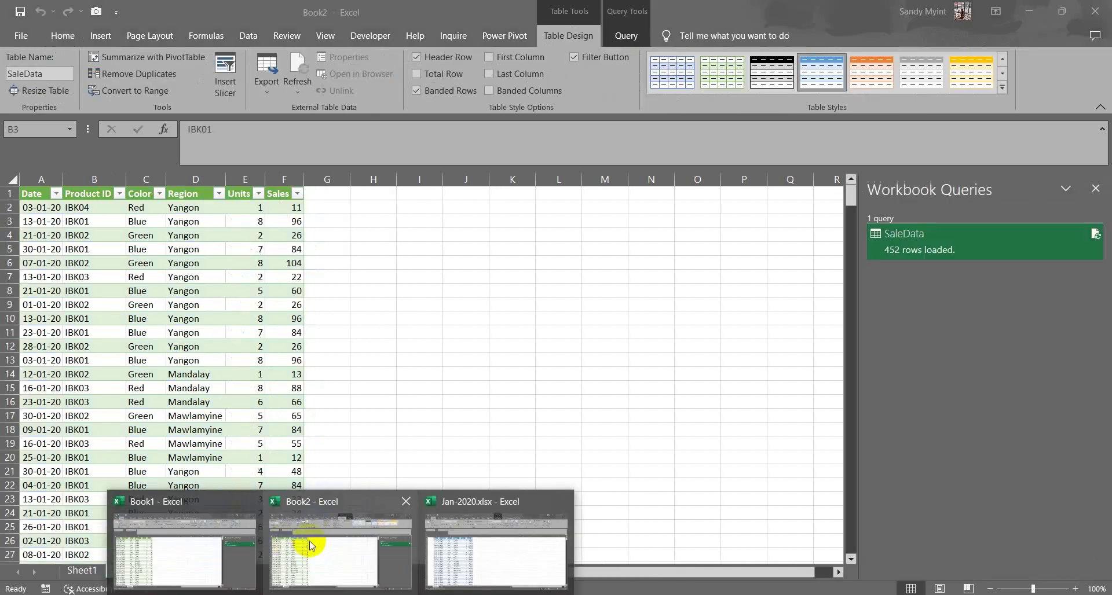
{"action": "left_click", "coordinate": [309, 541]}
{"action": "left_click", "coordinate": [143, 305]}
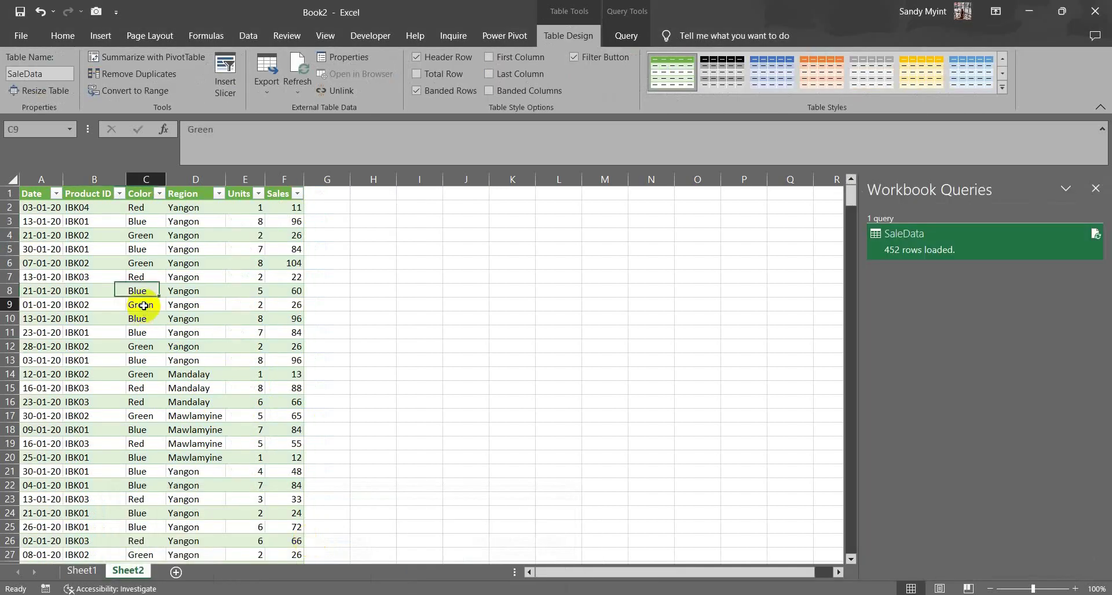
{"action": "right_click", "coordinate": [144, 307]}
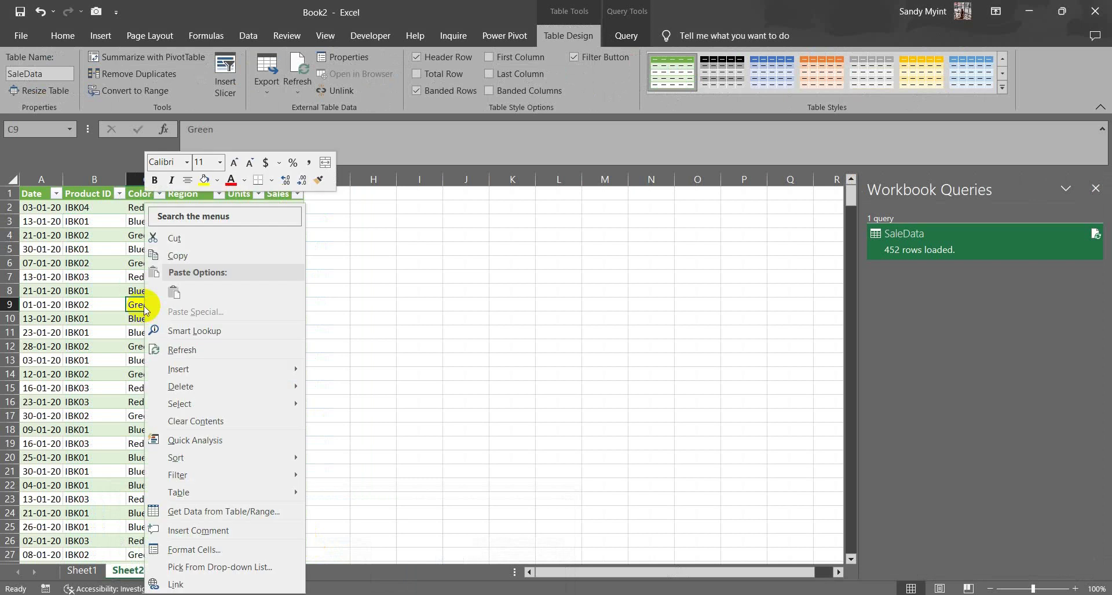
{"action": "mouse_move", "coordinate": [202, 412]}
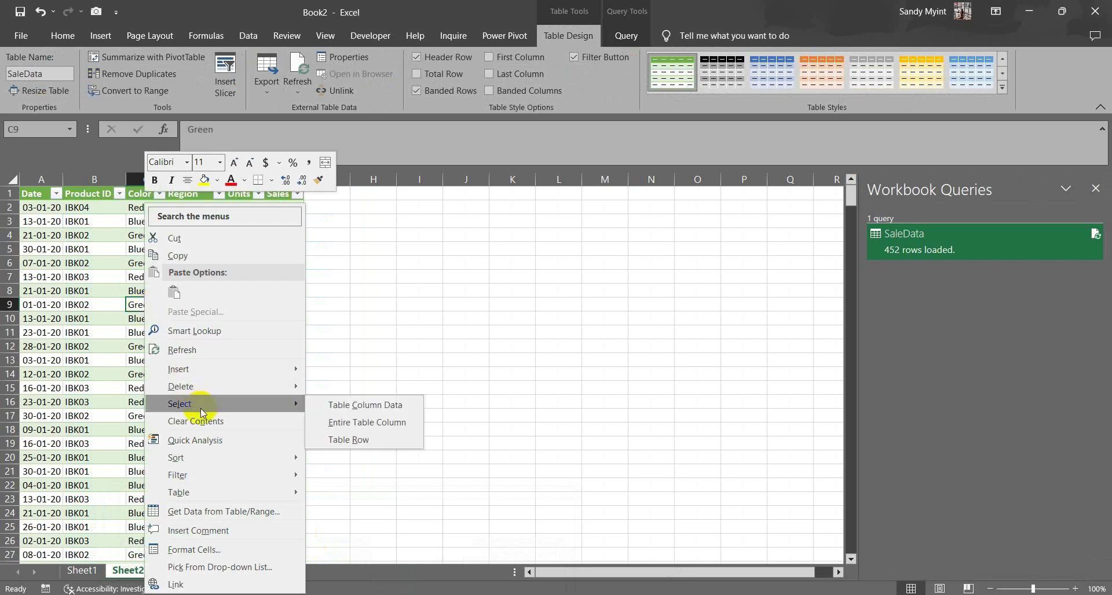
{"action": "left_click", "coordinate": [97, 320]}
{"action": "right_click", "coordinate": [97, 321]}
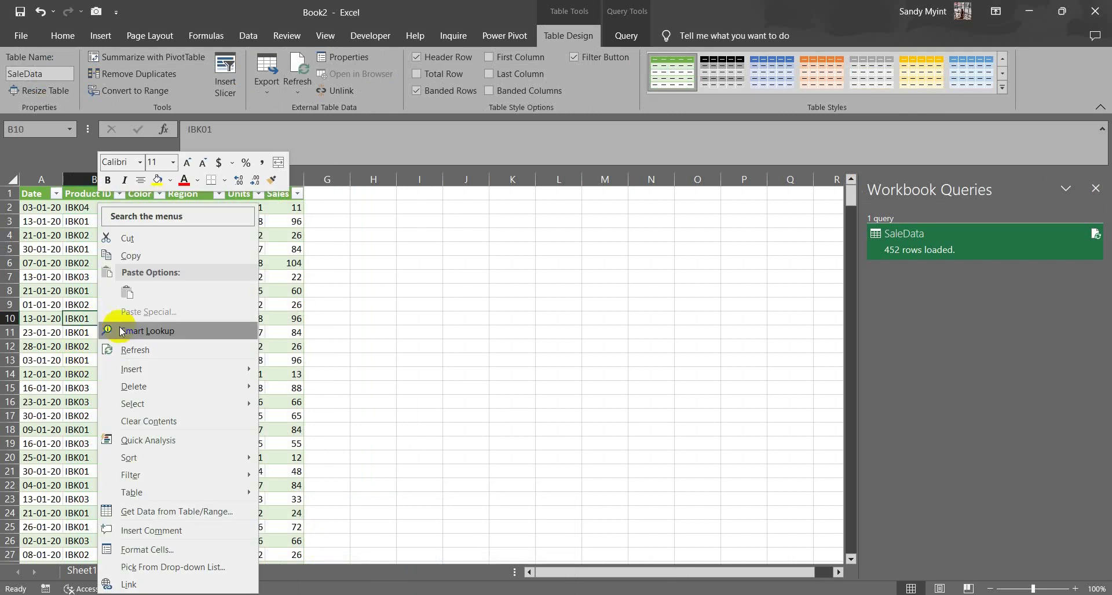
{"action": "left_click", "coordinate": [136, 348]}
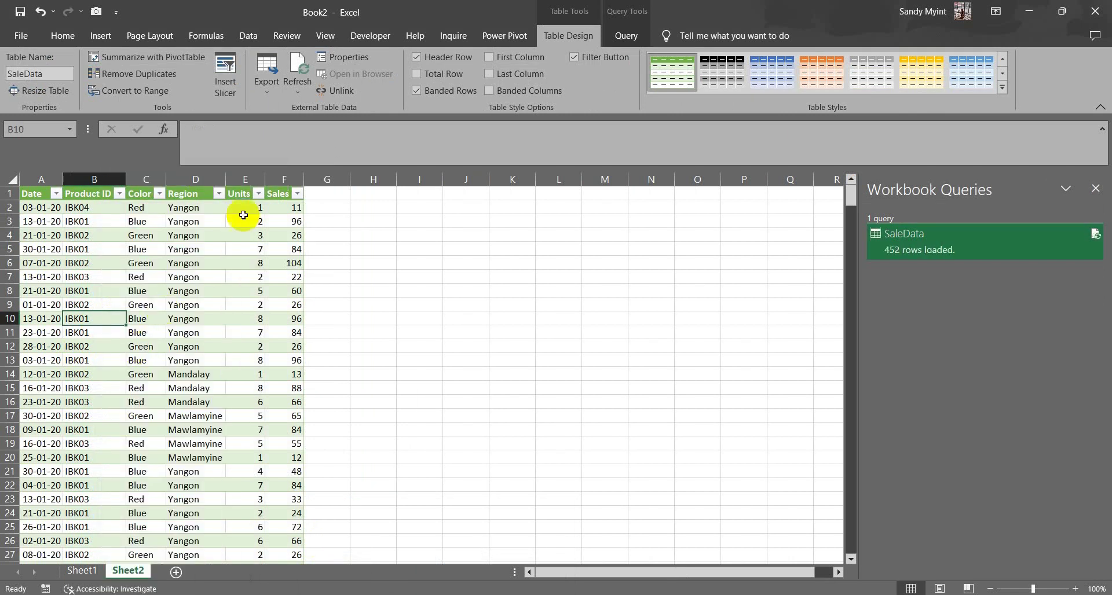